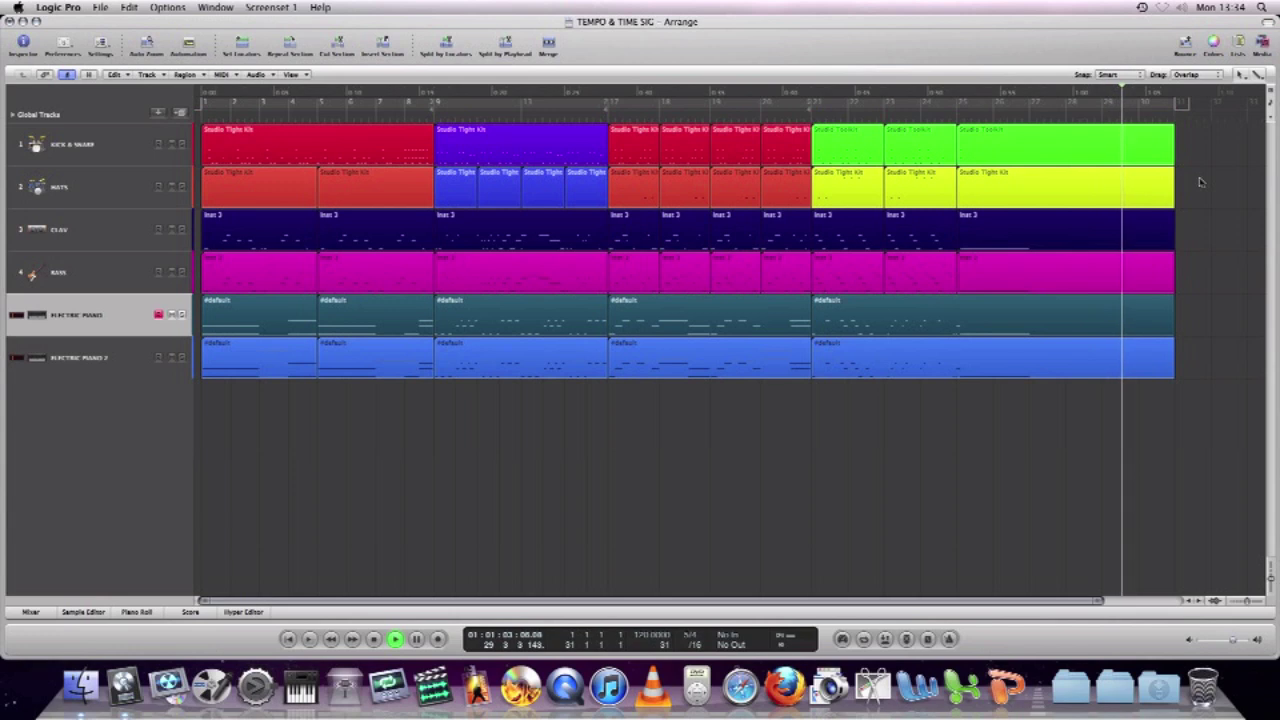
- Stop playback and reveal the global tracks above the arrangement
key(space)
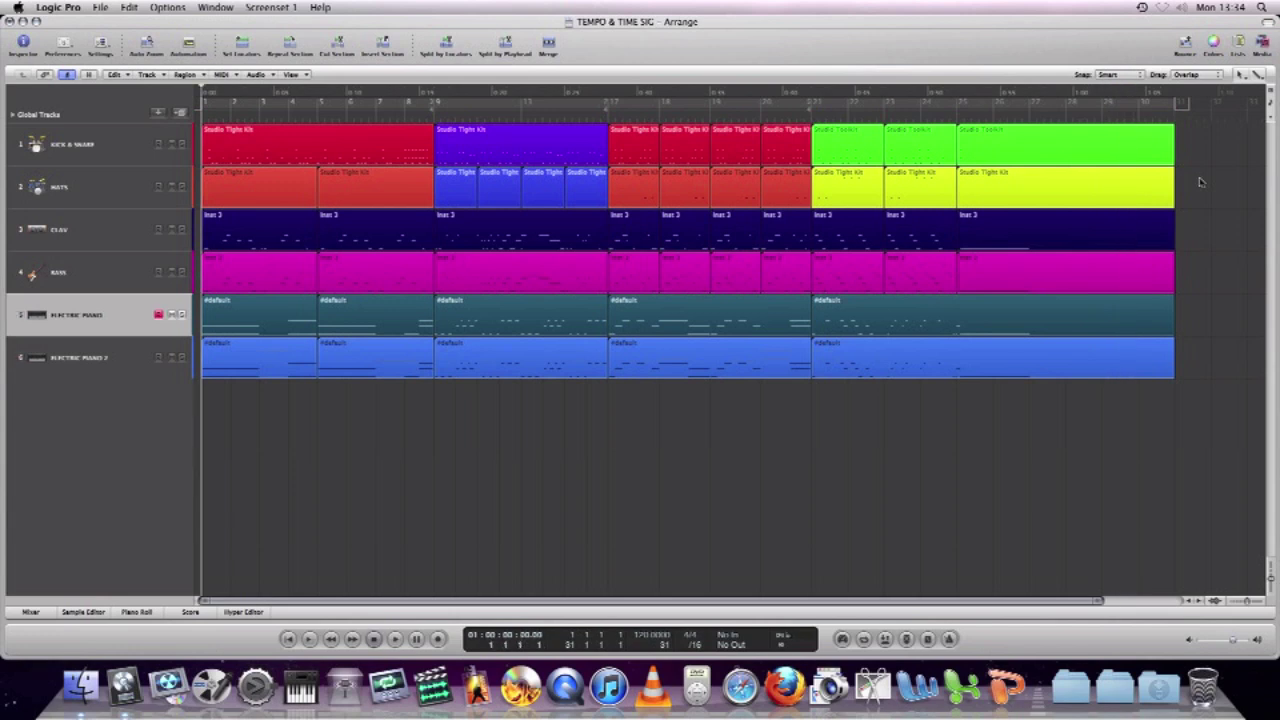
key(g)
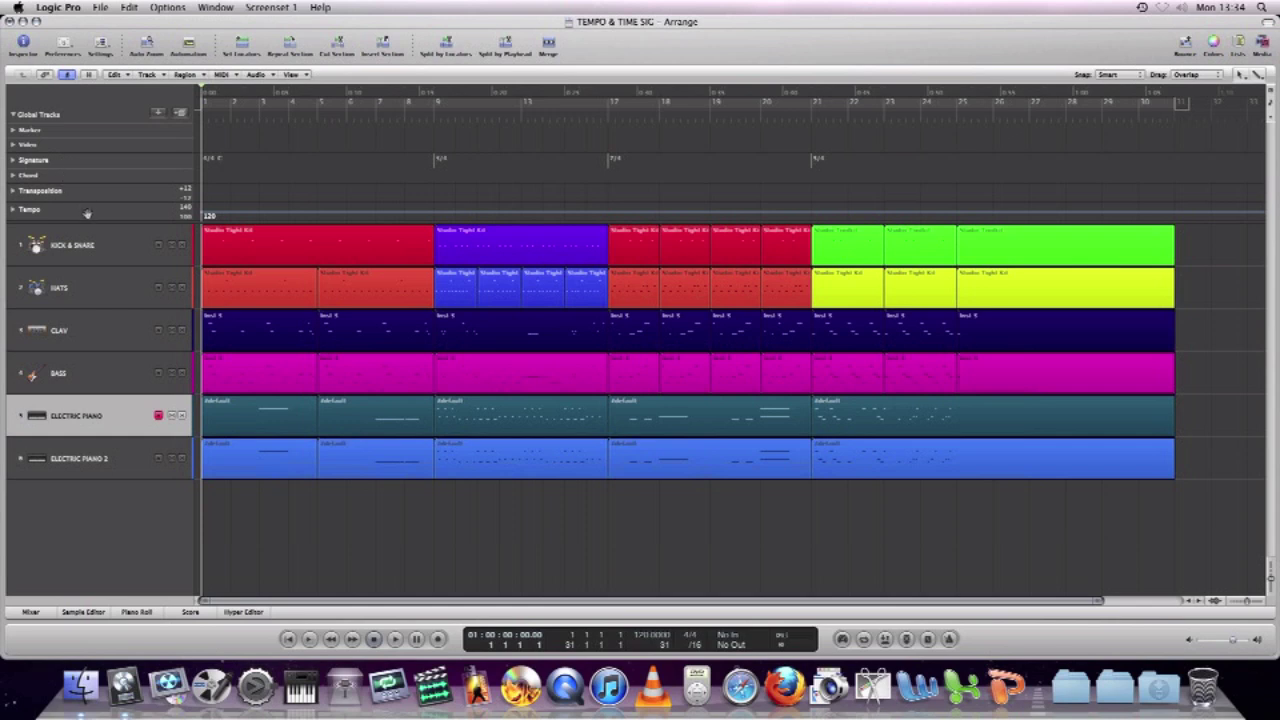
- Hide the Marker, Chord and Transposition global tracks, then expand the Signature lane
click(291, 75)
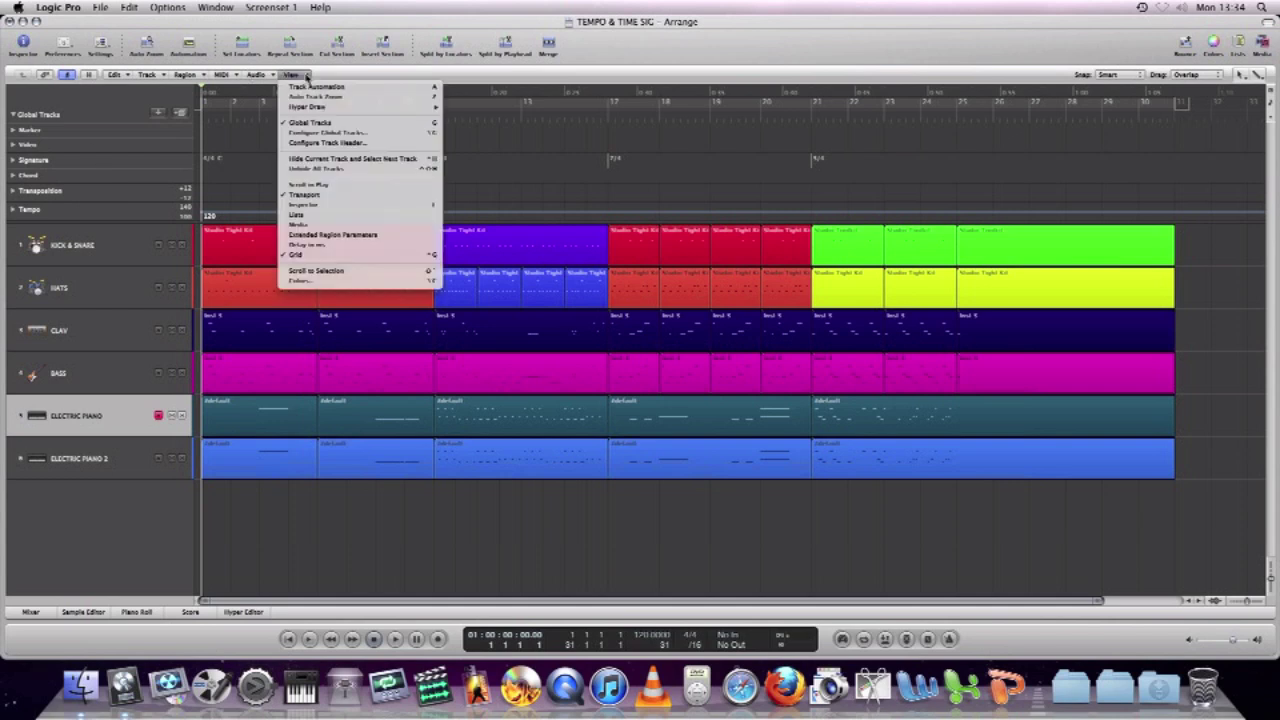
click(366, 134)
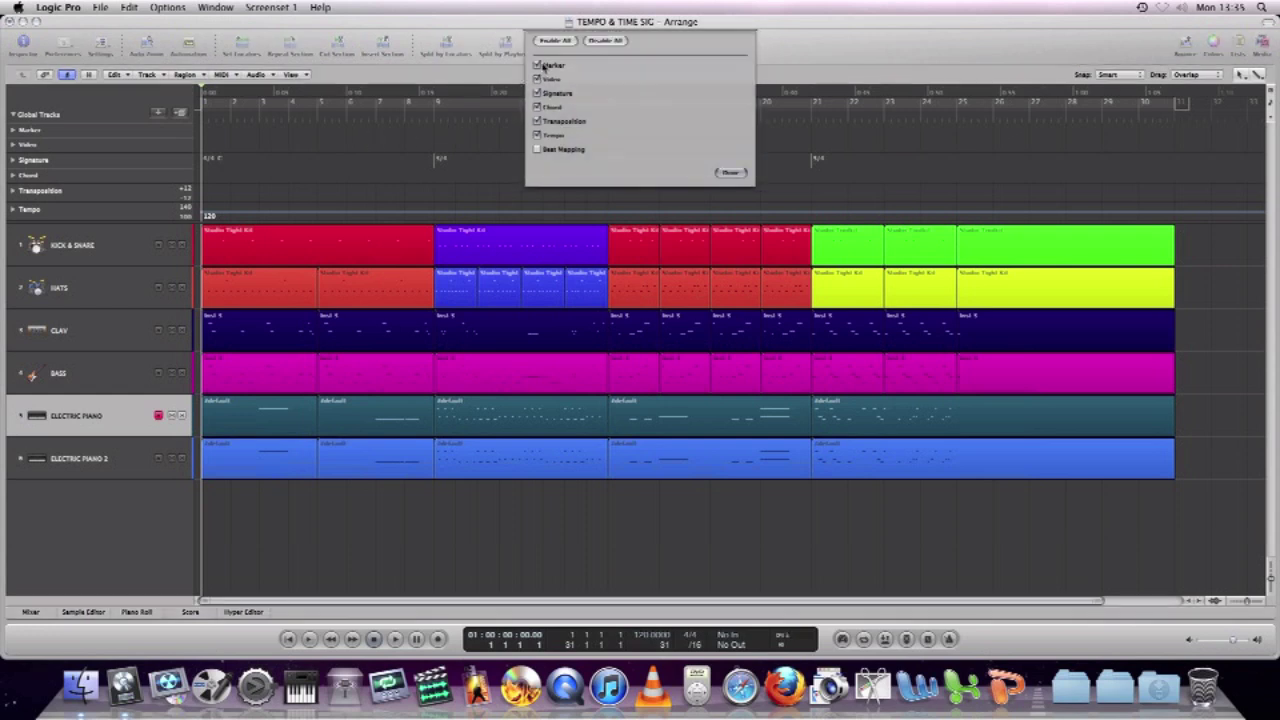
click(537, 65)
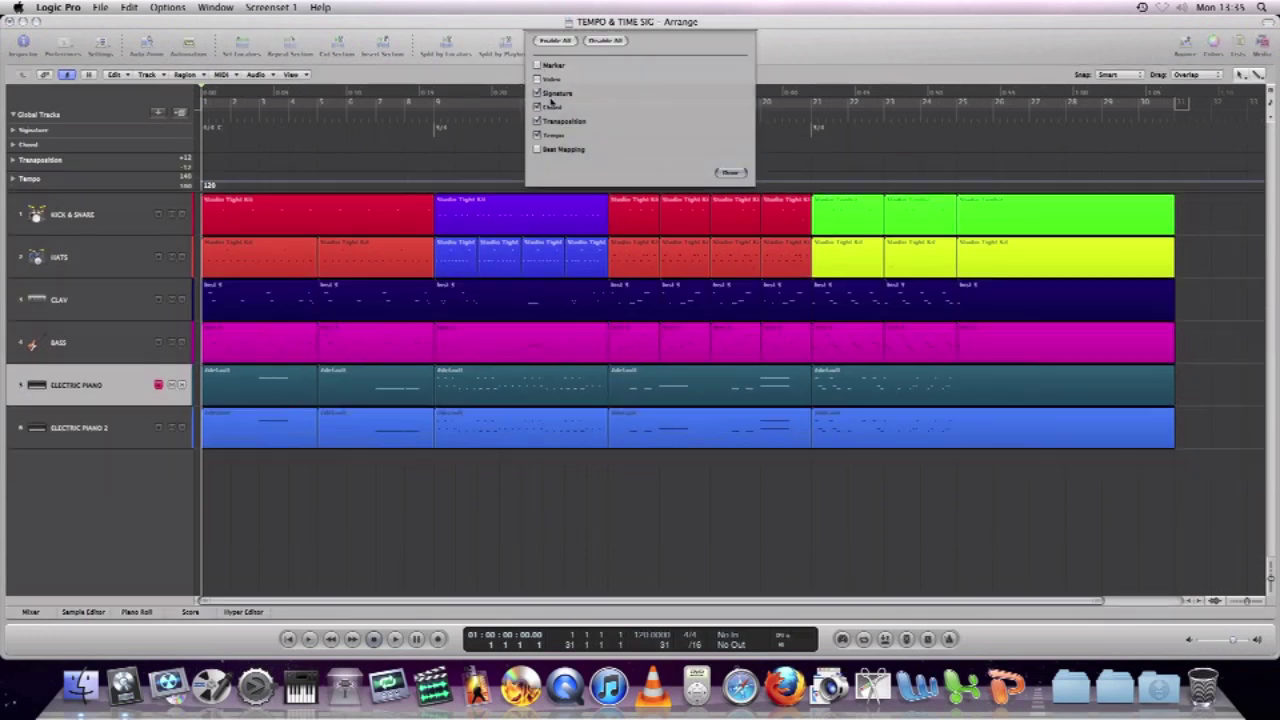
click(548, 108)
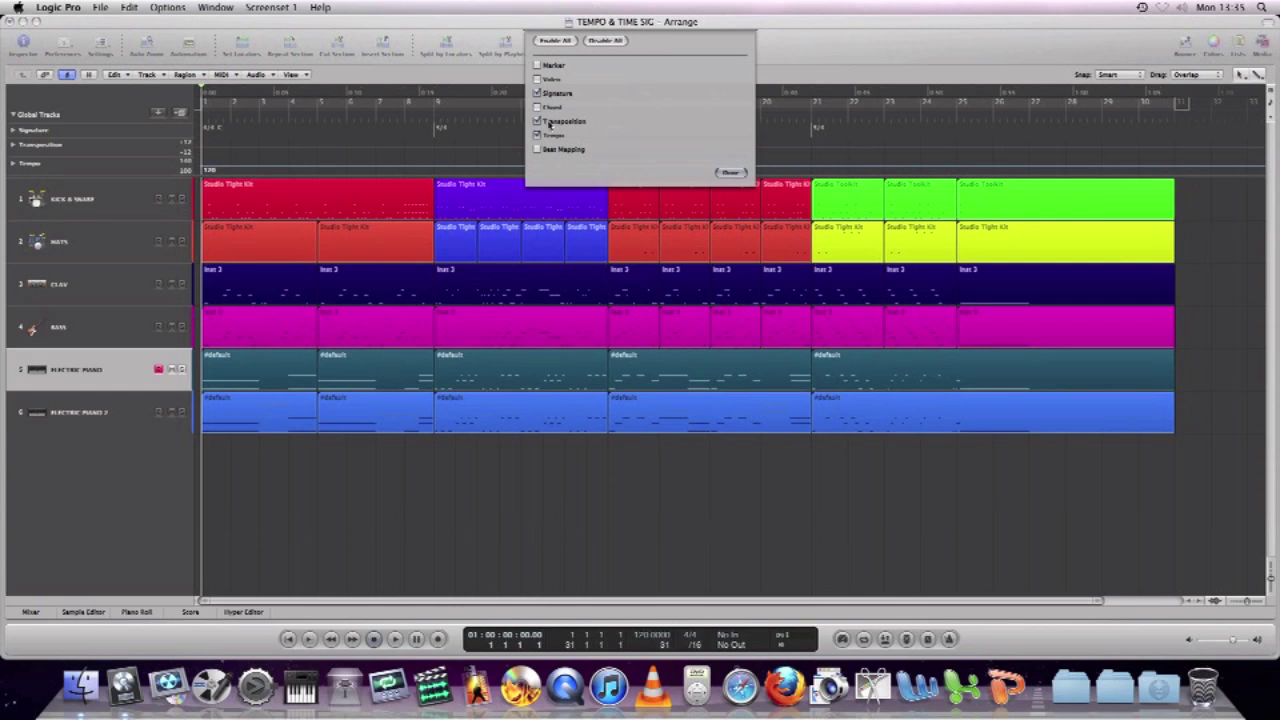
click(550, 122)
click(730, 174)
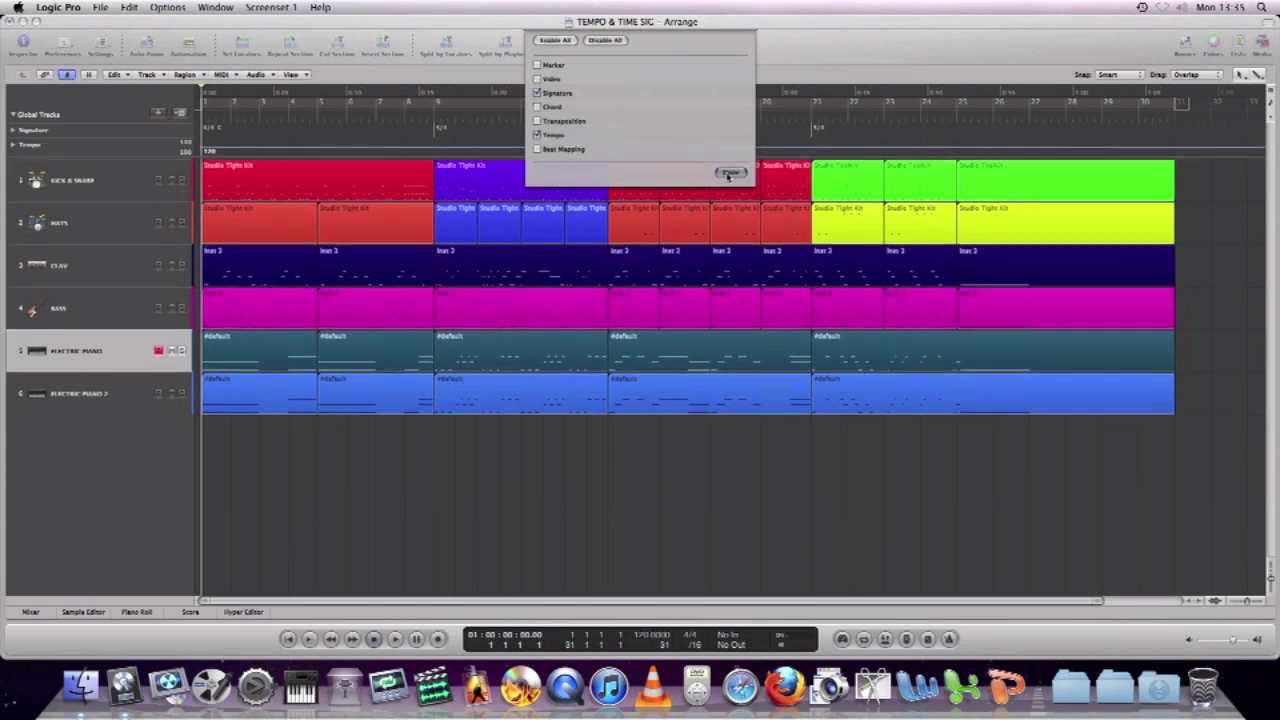
click(12, 131)
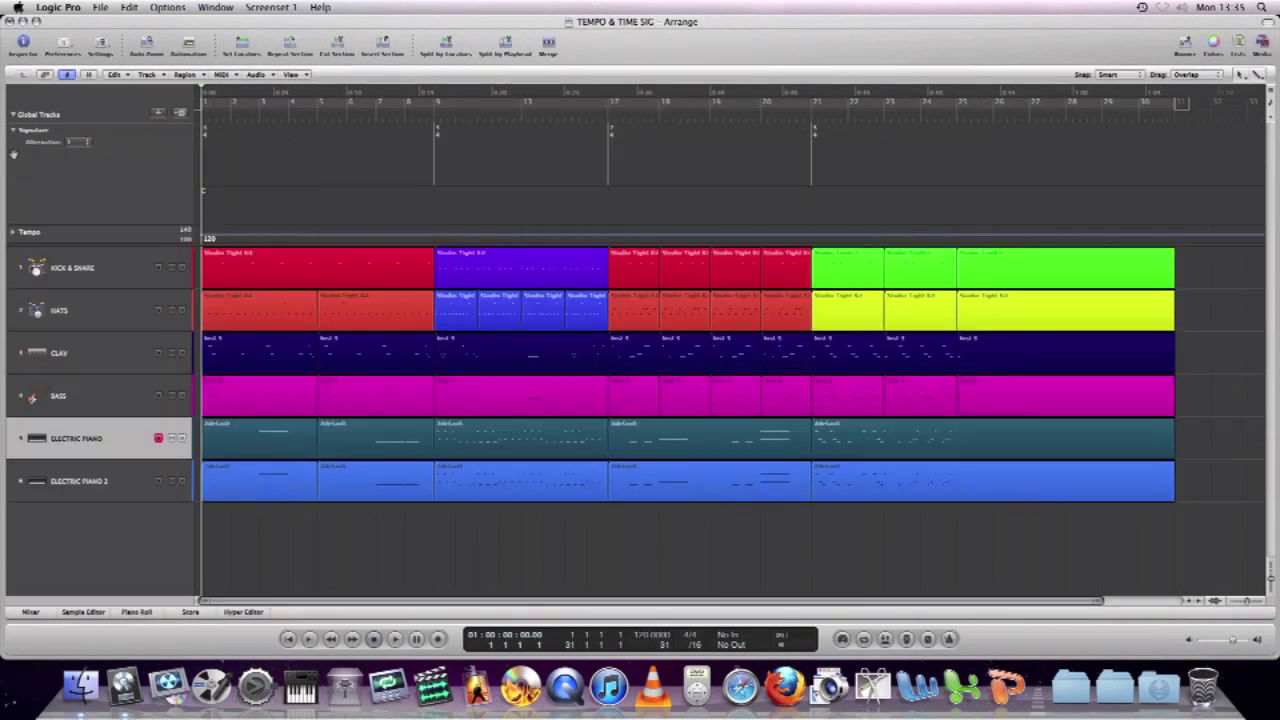
- Expand the Tempo lane and select each signature section from bars 1, 9, 17 and 21
click(14, 232)
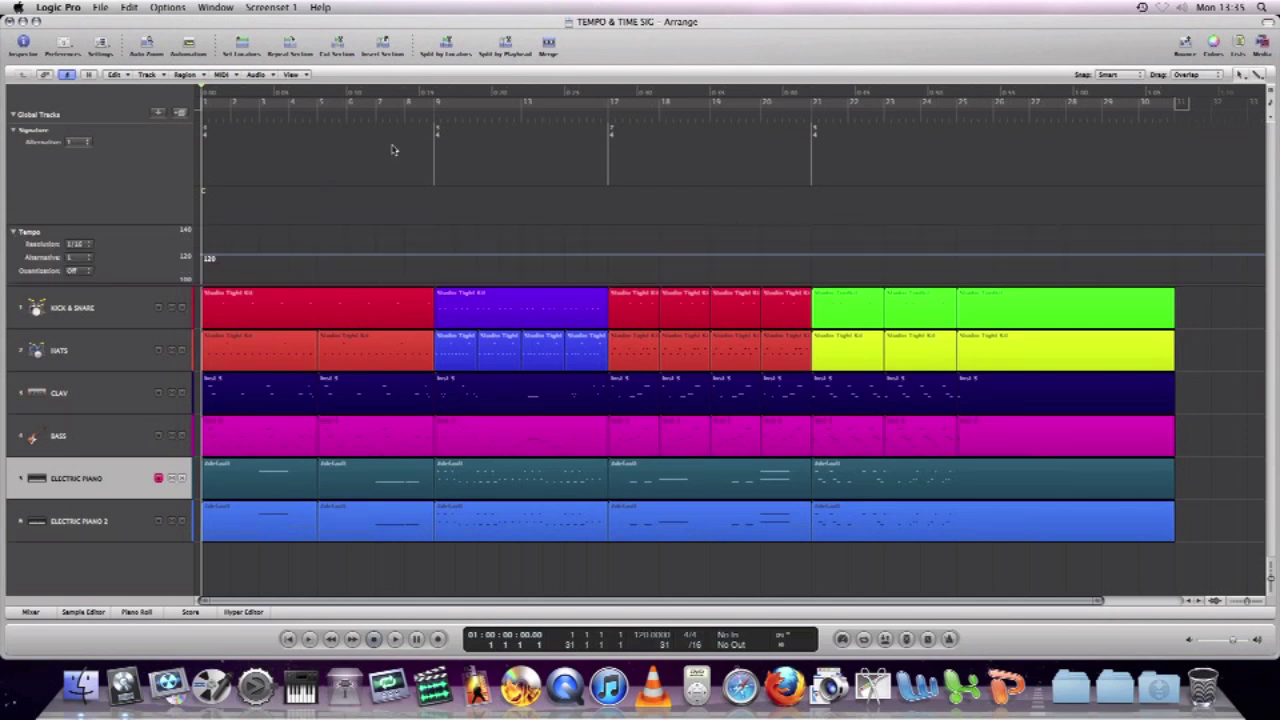
click(298, 156)
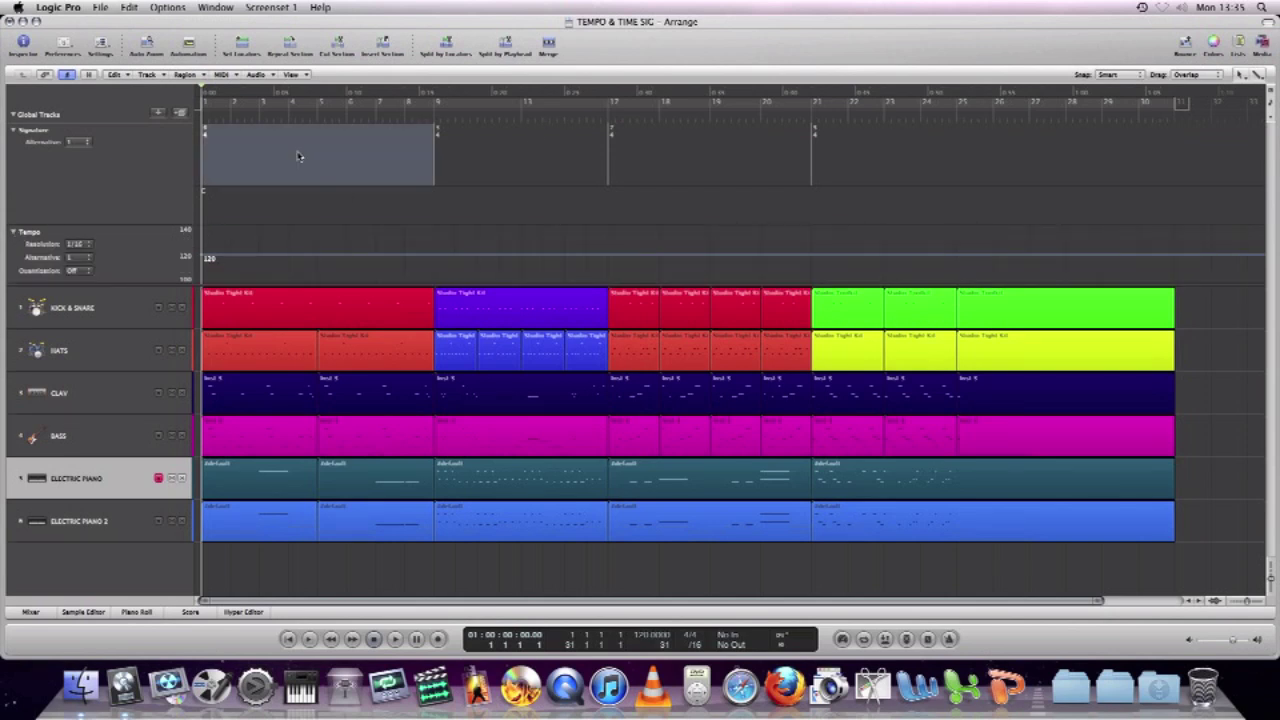
click(480, 143)
click(622, 141)
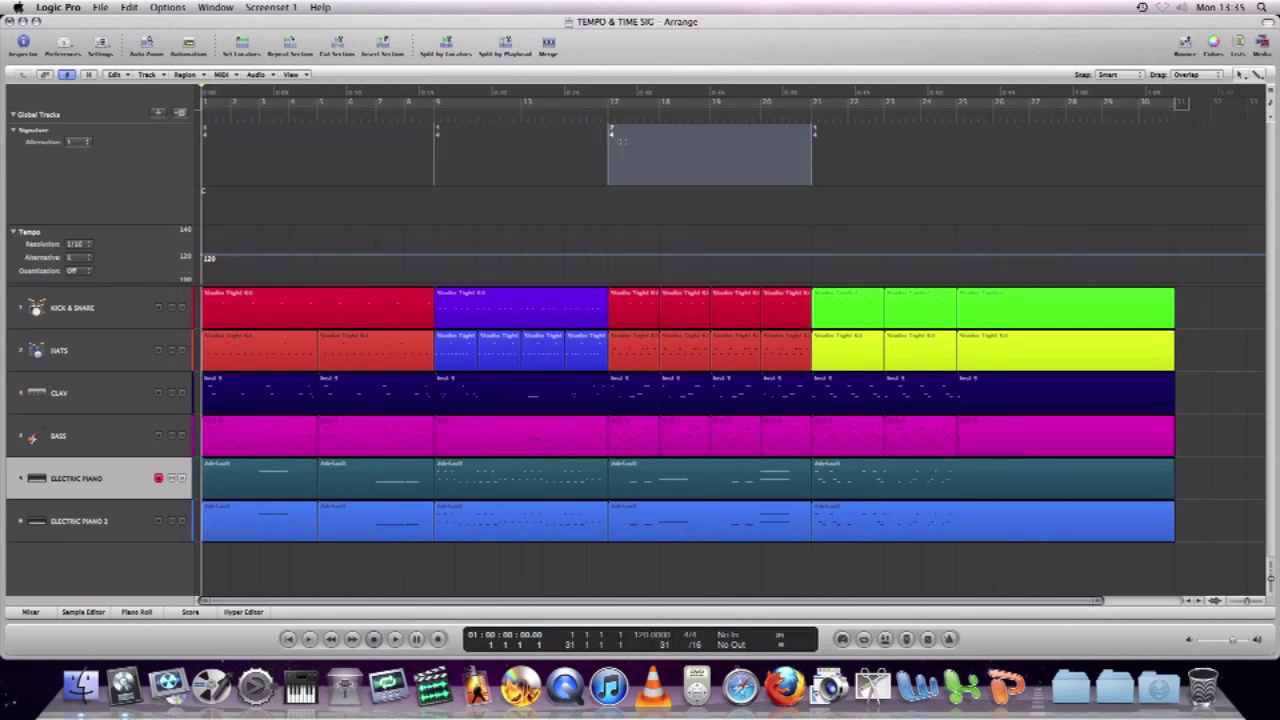
click(831, 145)
- Inspect the bar 21 time signature in its dialog, closing it unchanged
double_click(930, 148)
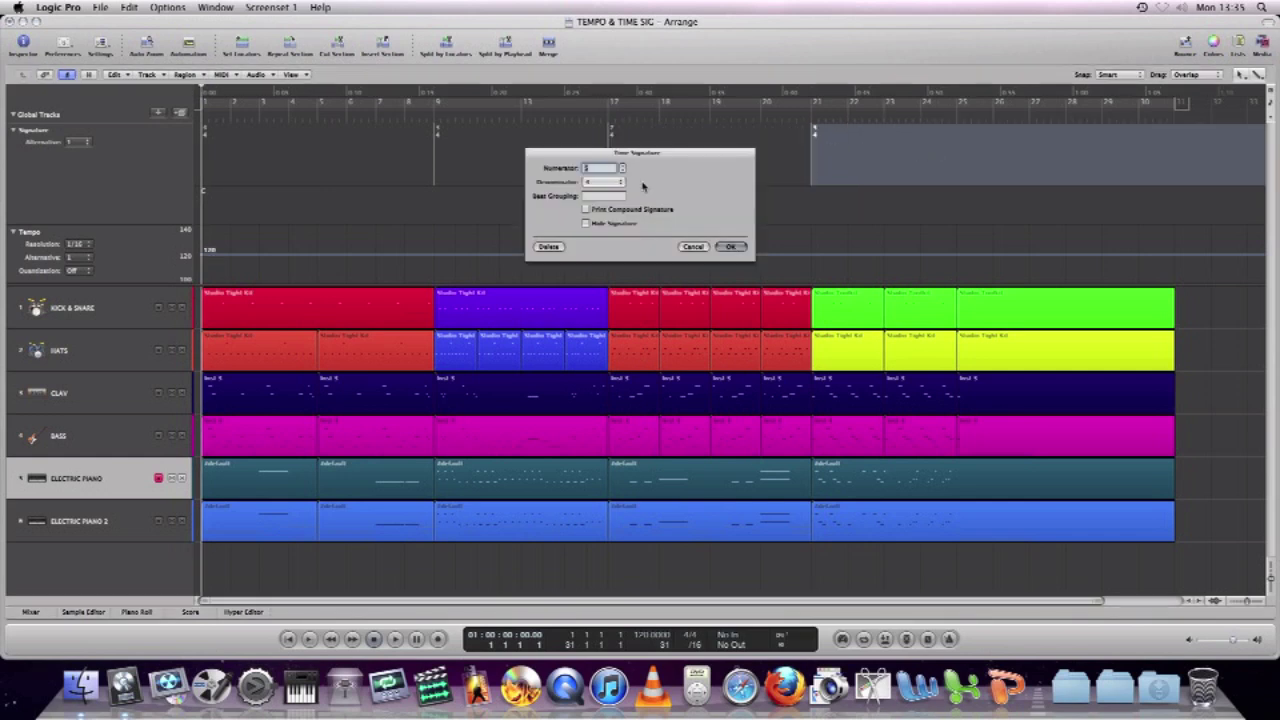
click(720, 247)
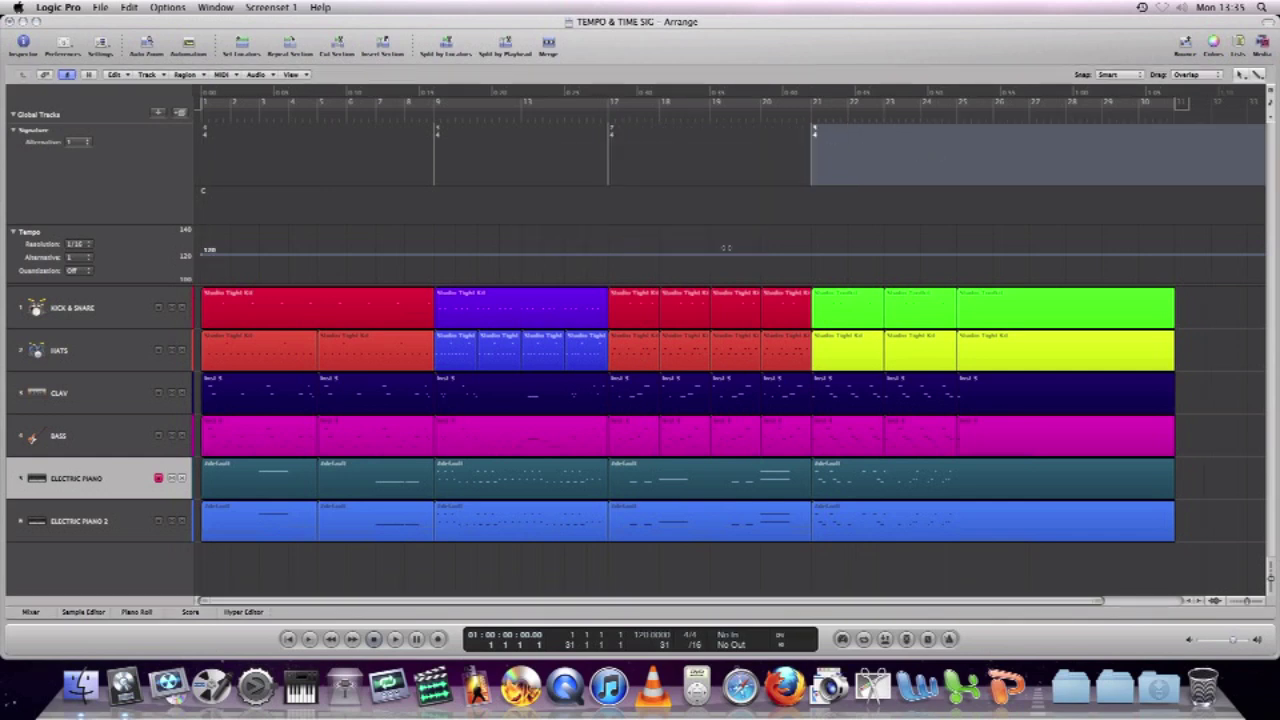
double_click(824, 150)
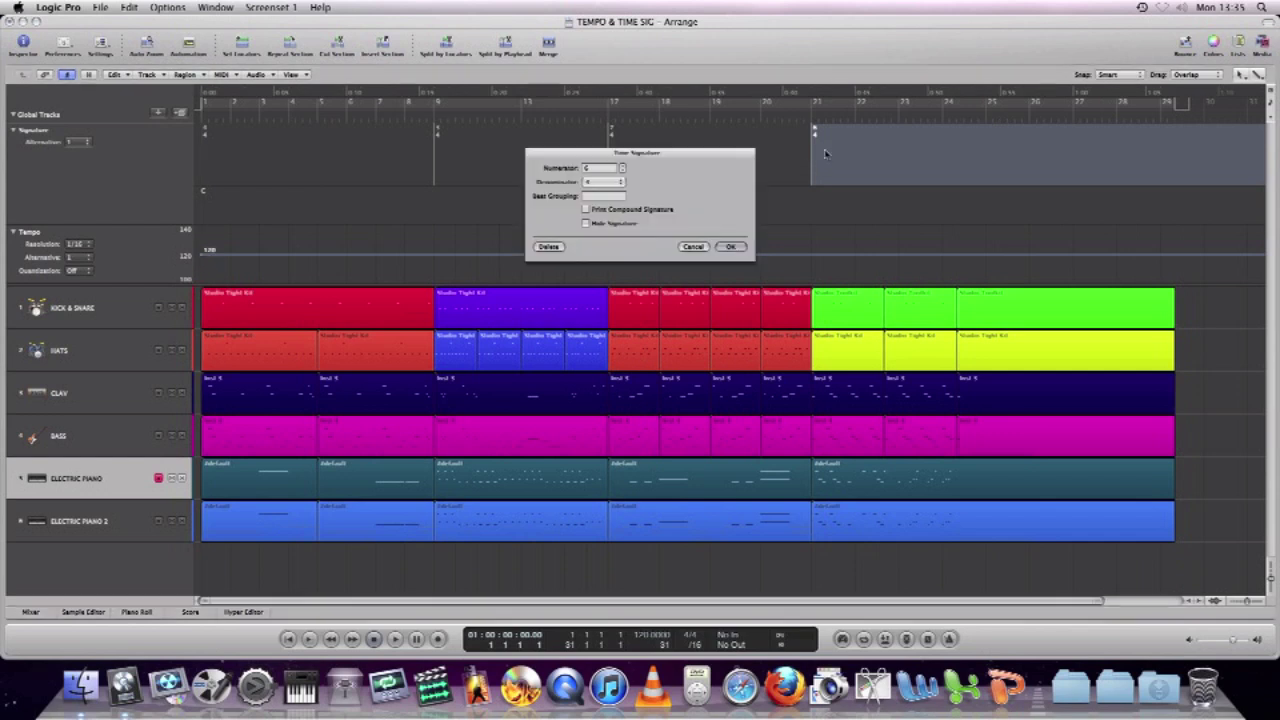
click(729, 246)
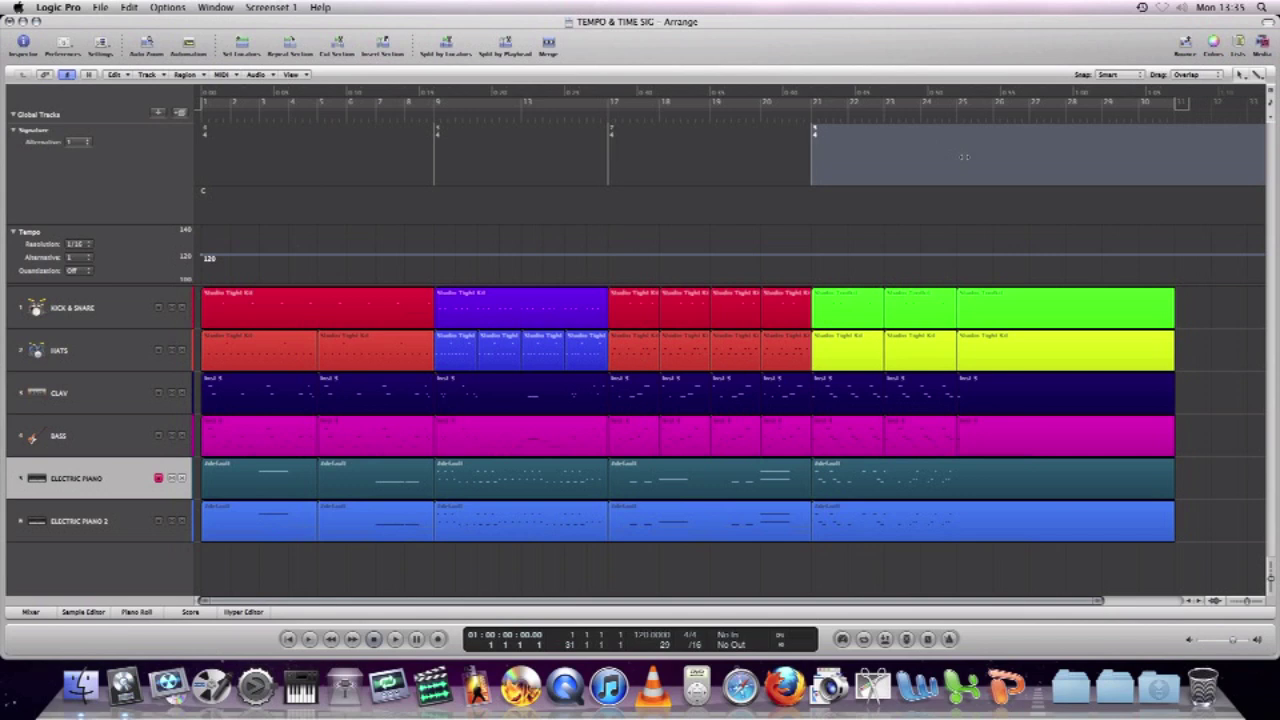
- Draw a 5/8 time signature change at bar 29 with the Pencil tool
key(Escape)
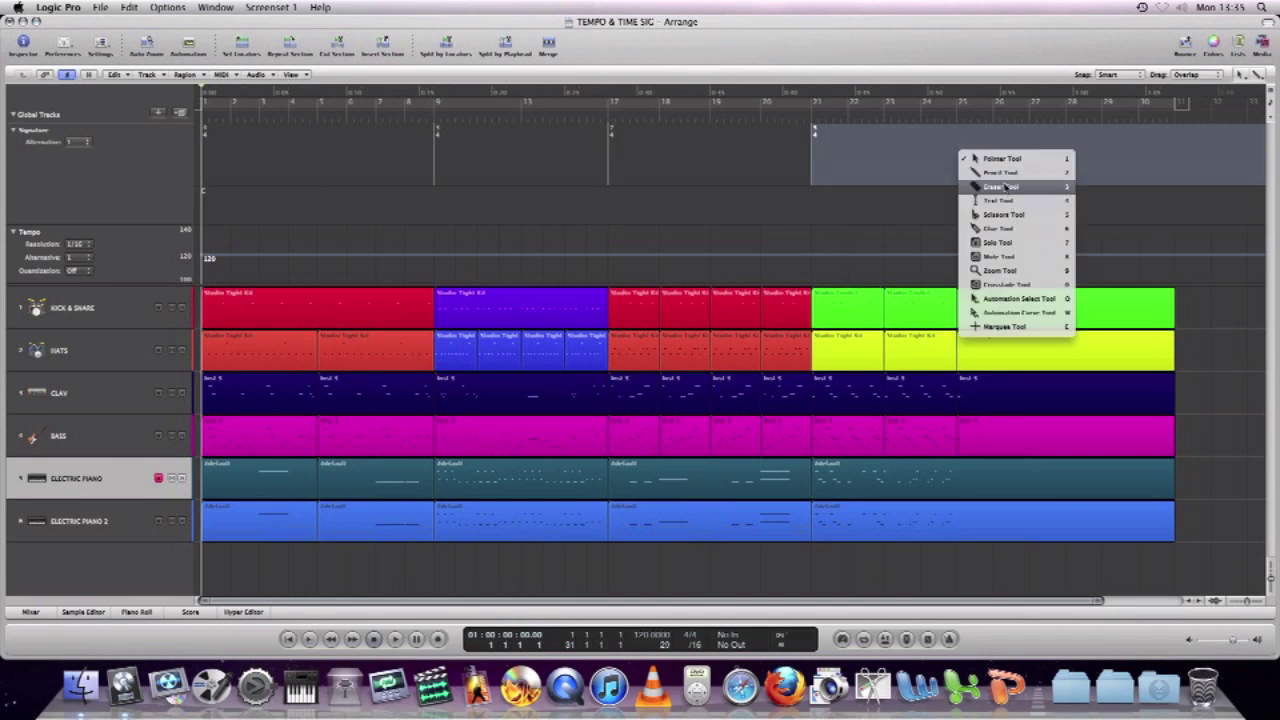
click(998, 173)
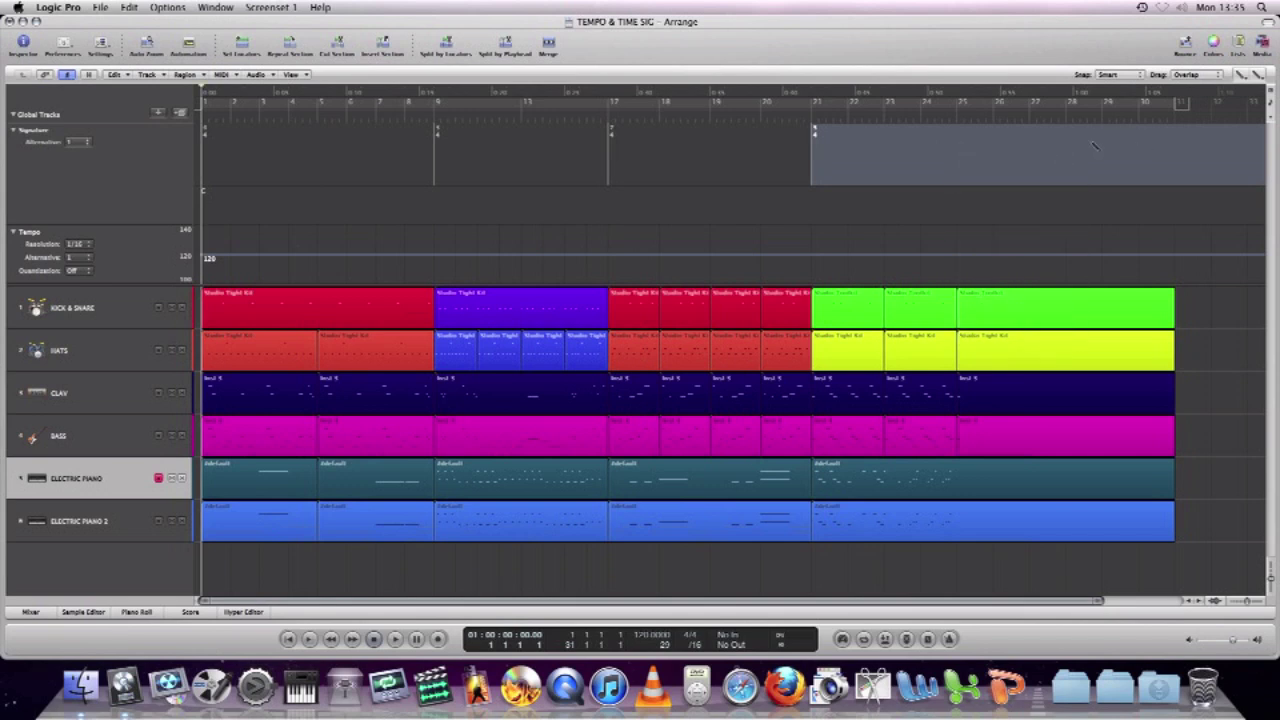
click(1100, 146)
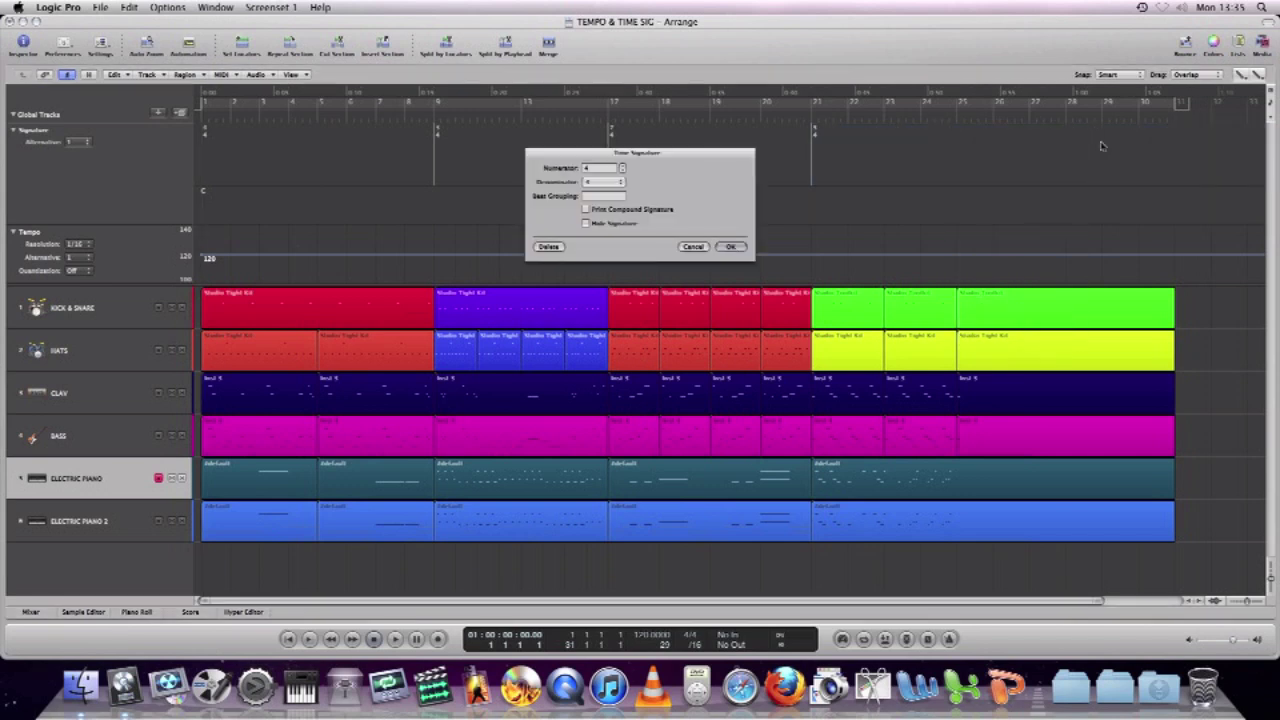
click(618, 184)
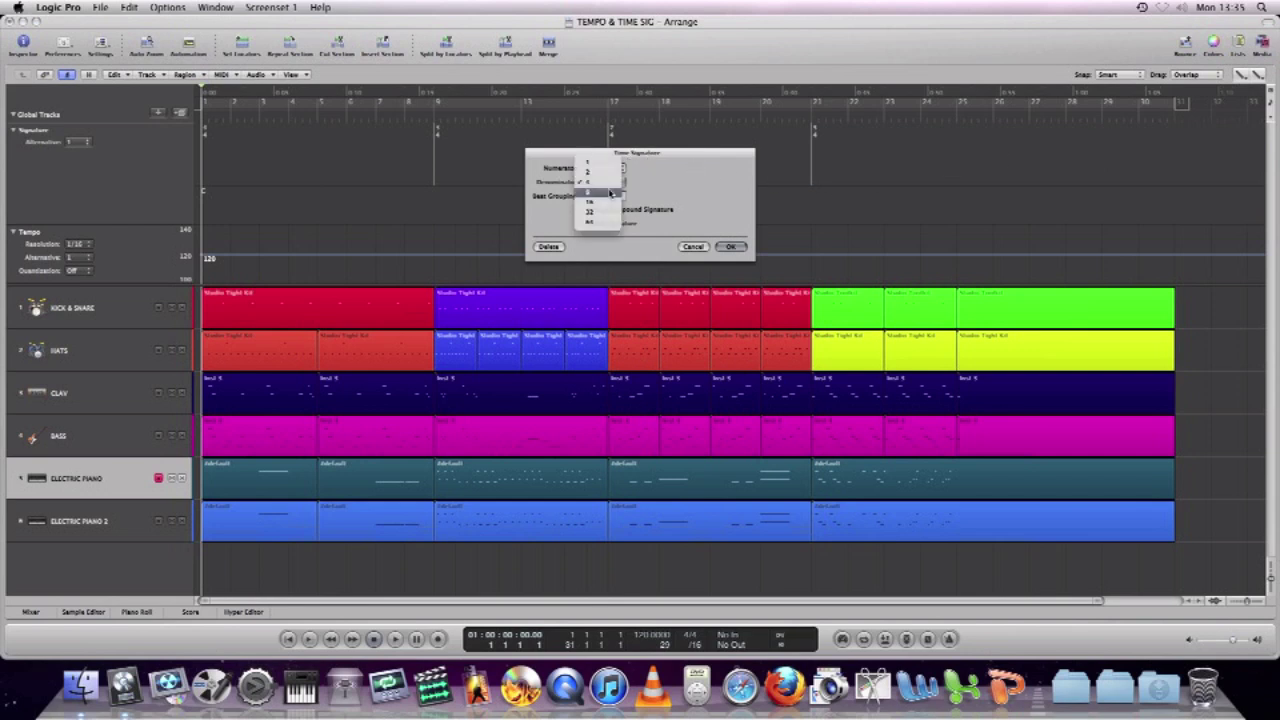
click(610, 193)
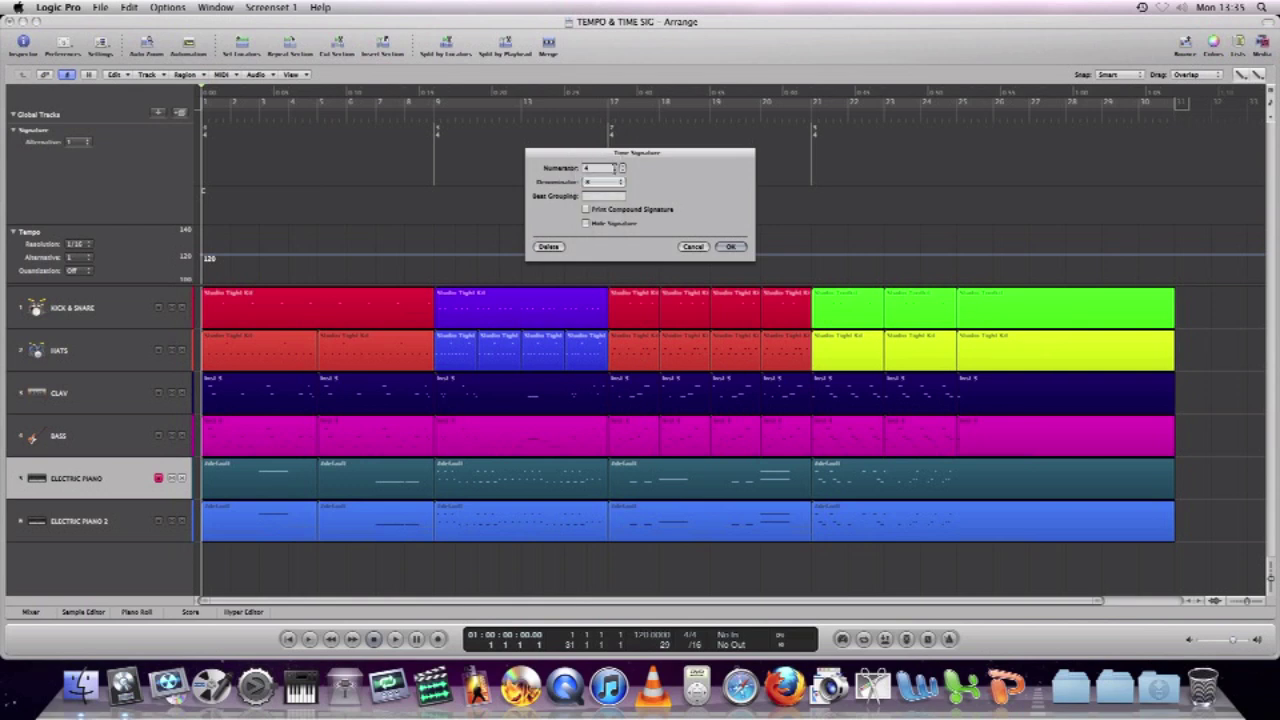
click(622, 166)
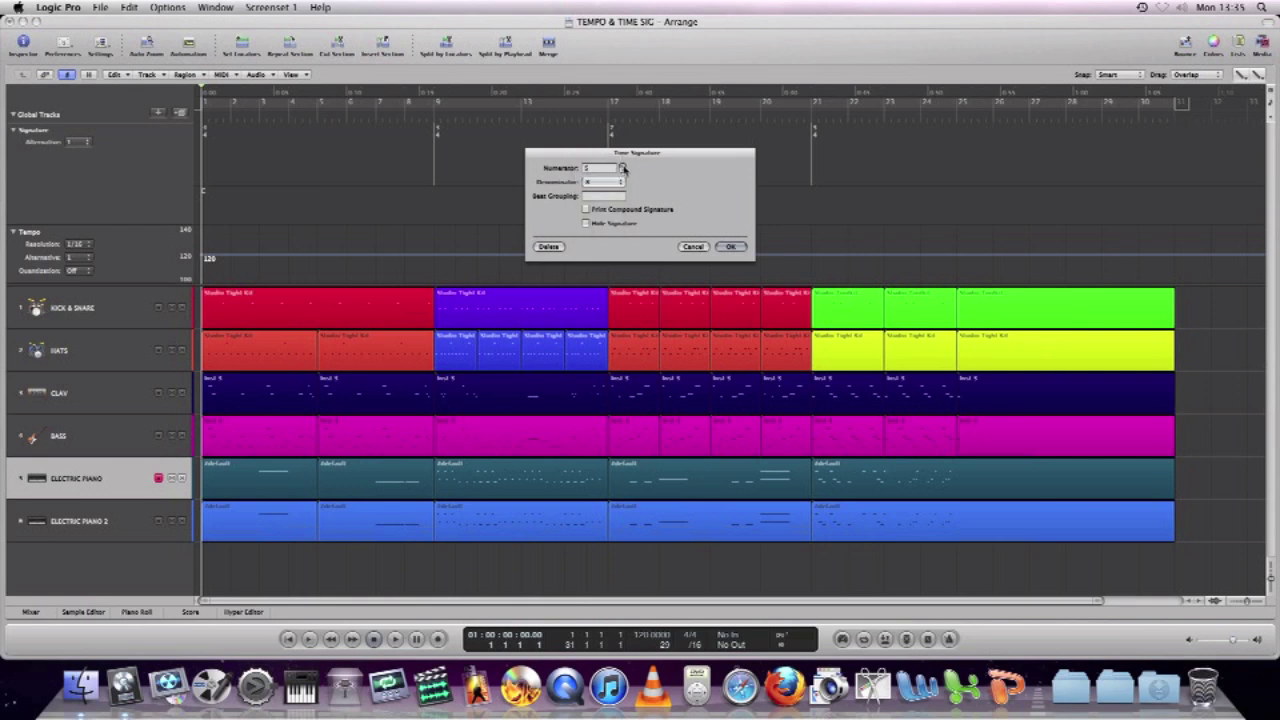
click(731, 246)
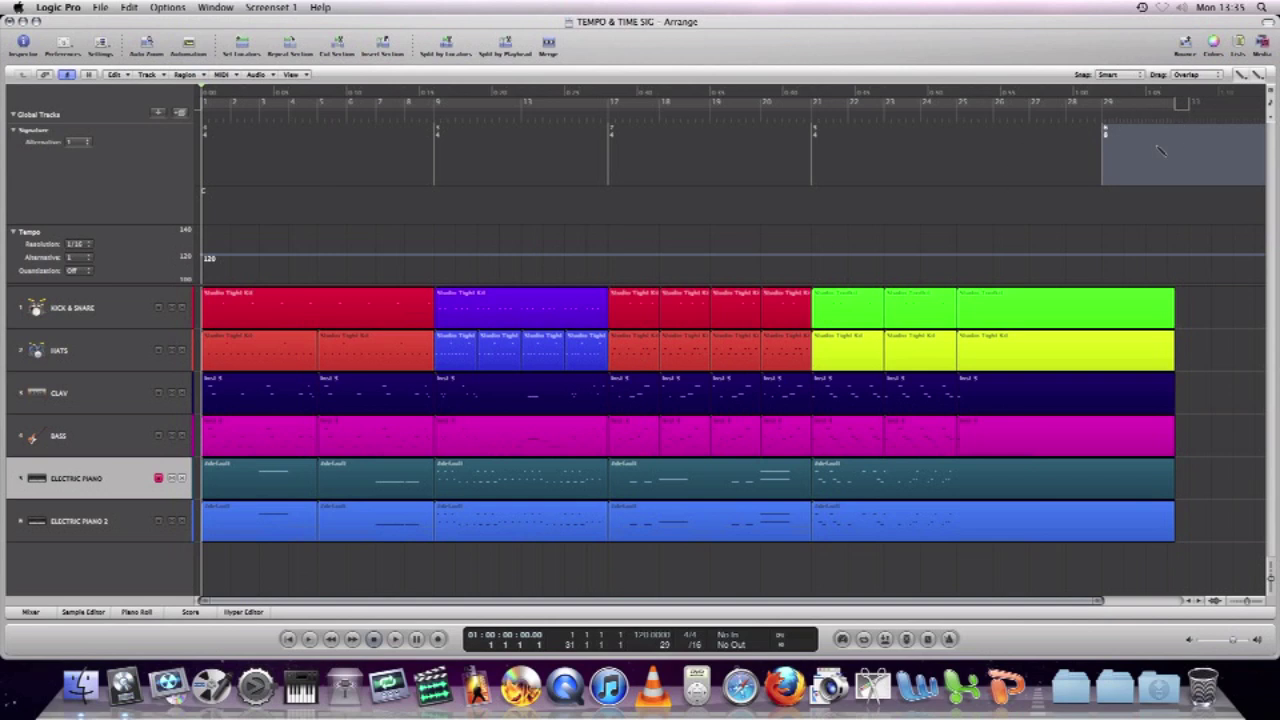
scroll(1160, 150, right, 3)
double_click(1170, 157)
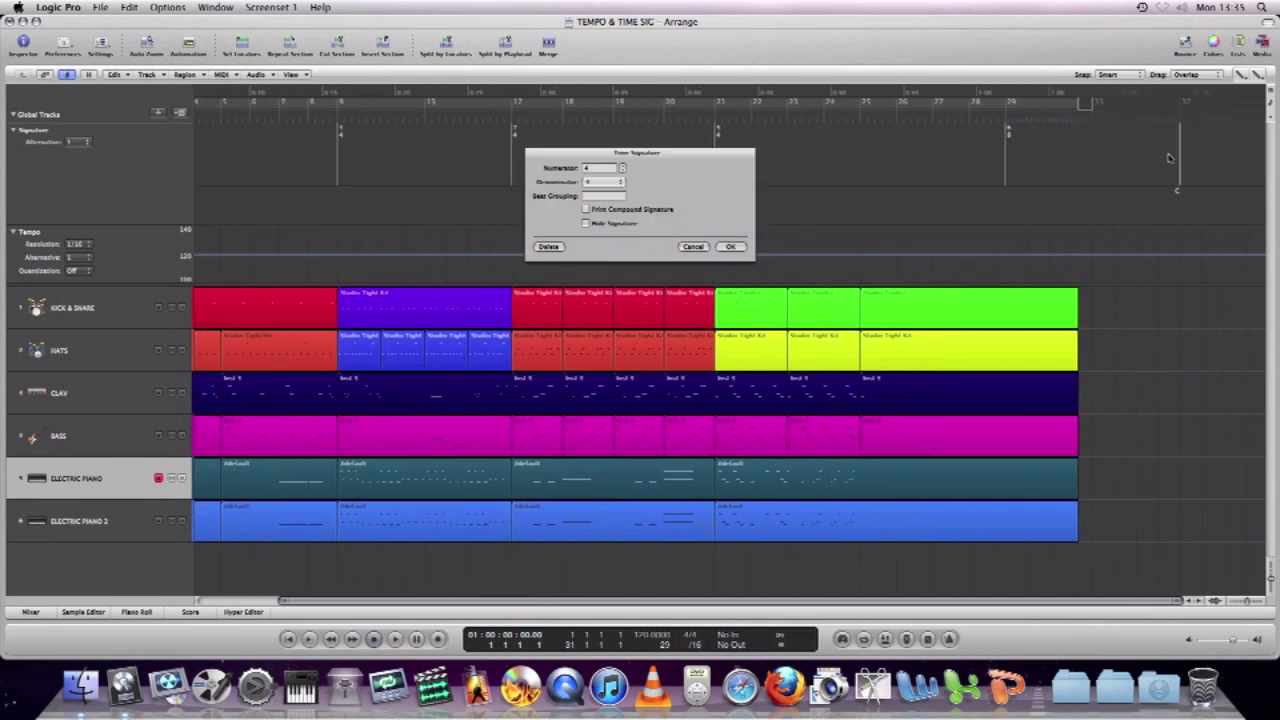
click(731, 247)
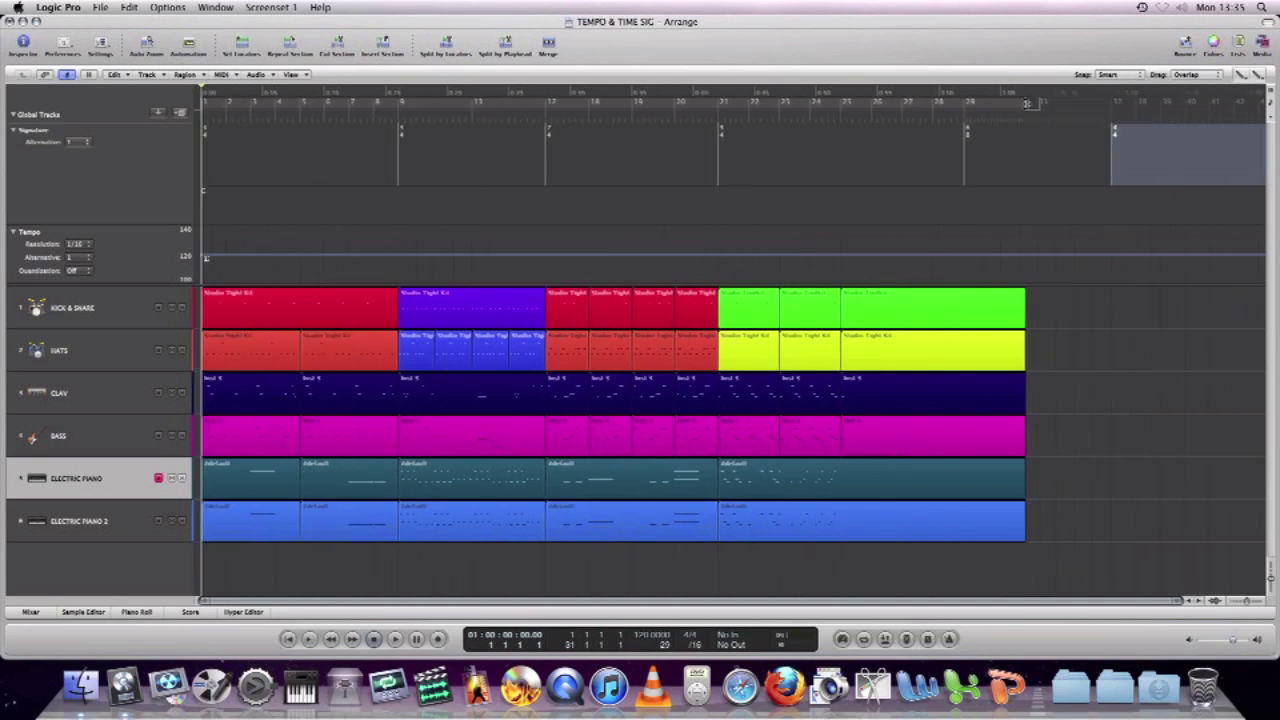
drag(1026, 103, 1250, 103)
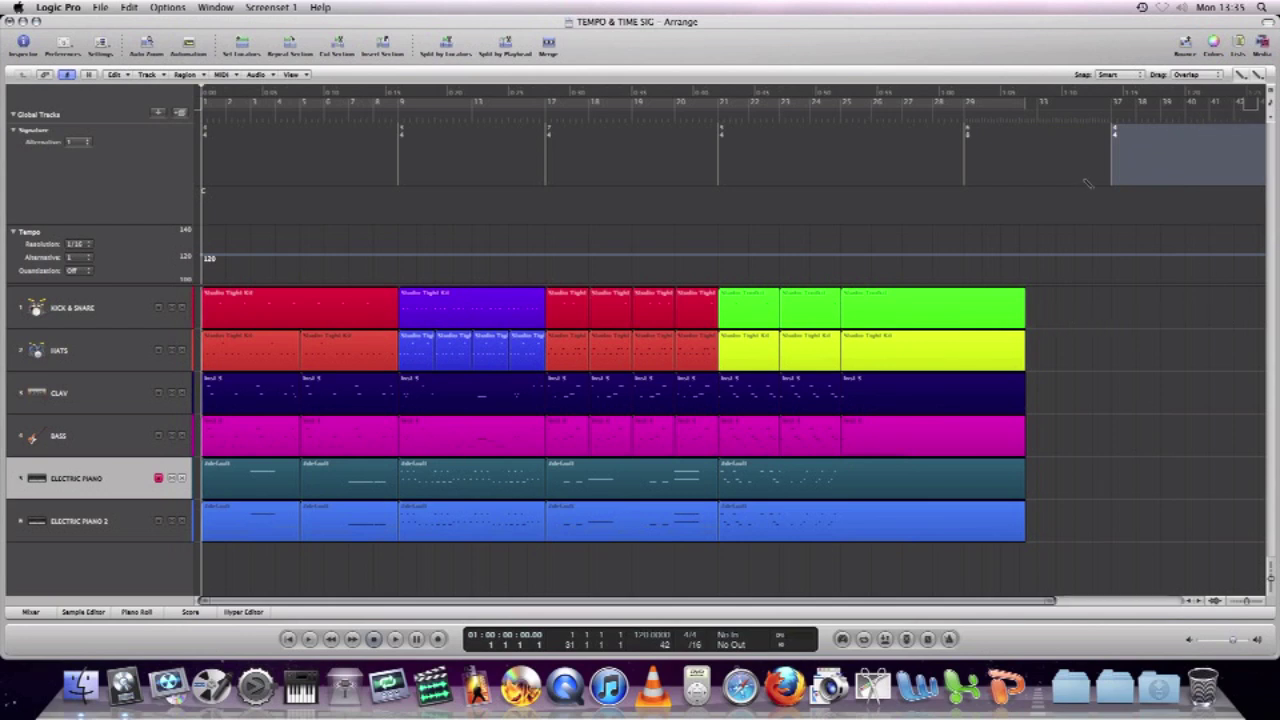
key(super+z)
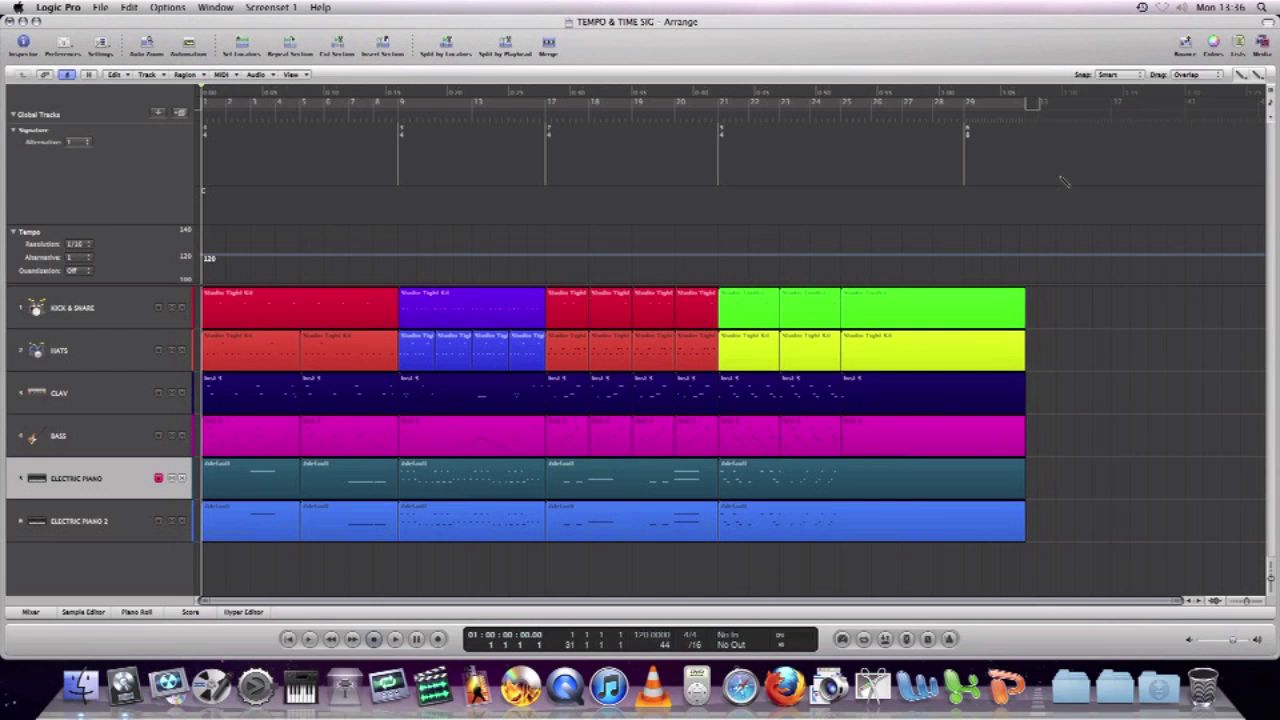
key(super+z)
key(Escape)
click(1022, 206)
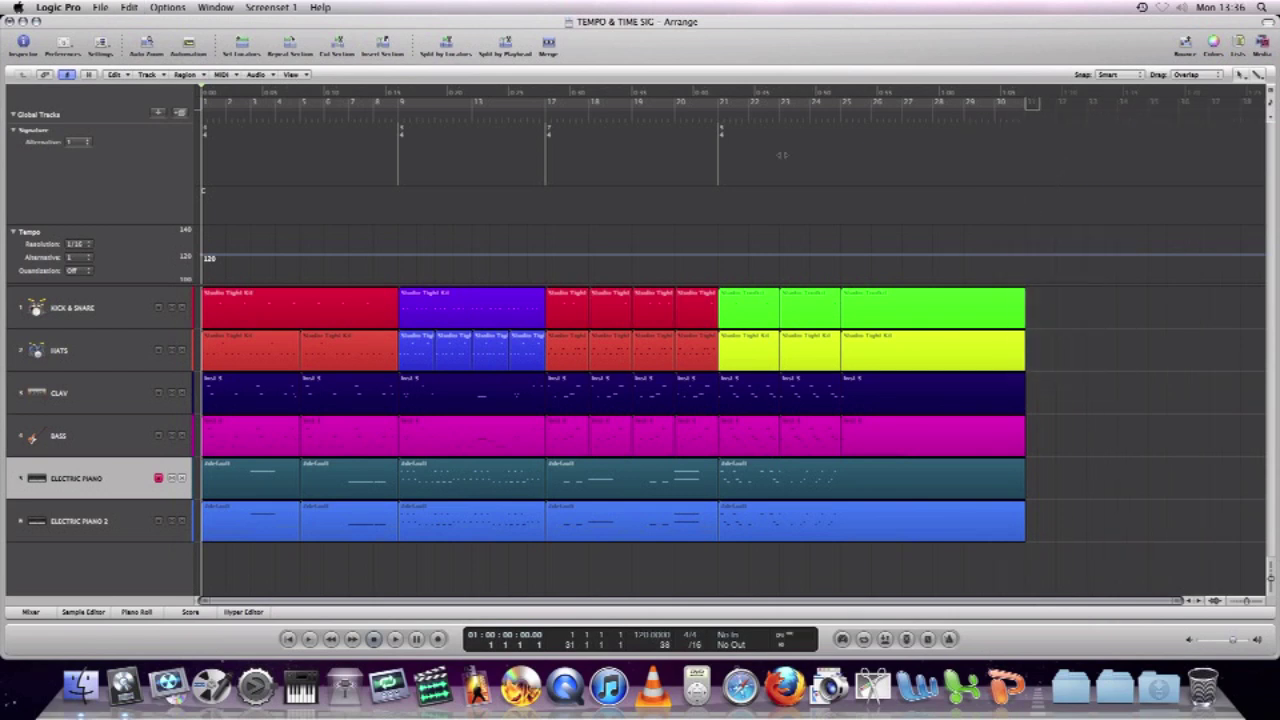
click(299, 153)
click(430, 151)
click(691, 155)
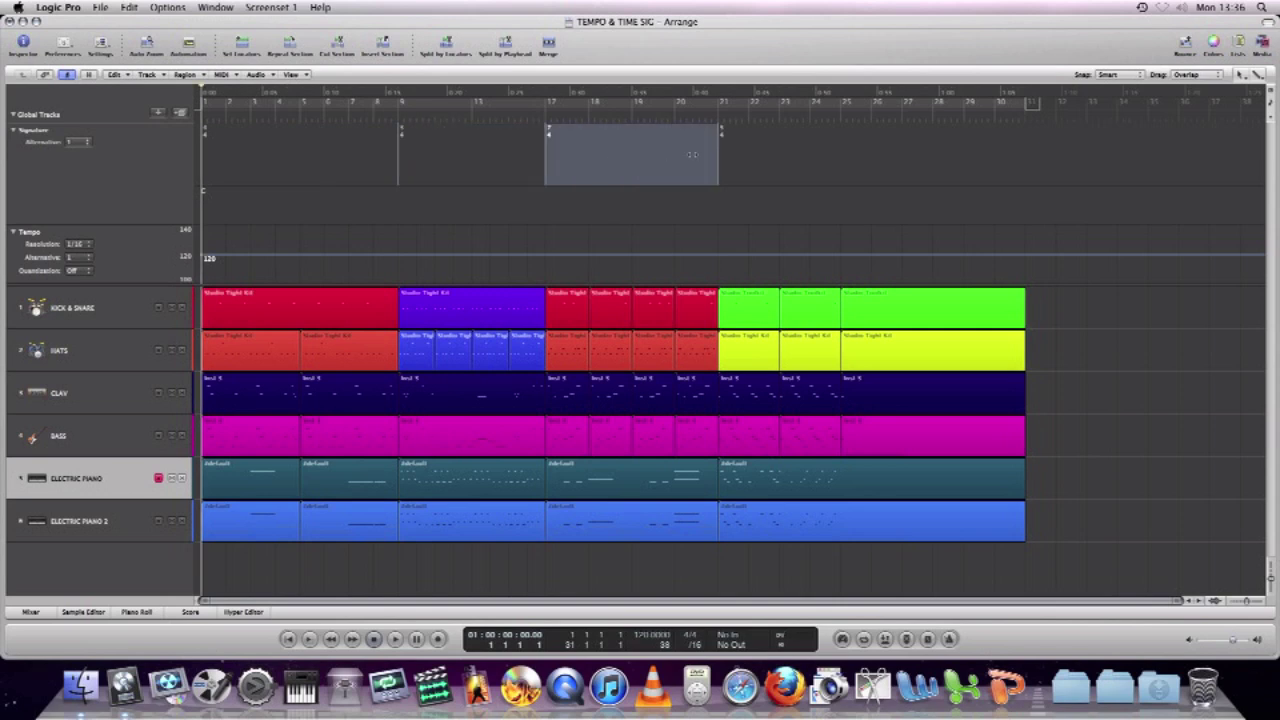
click(787, 148)
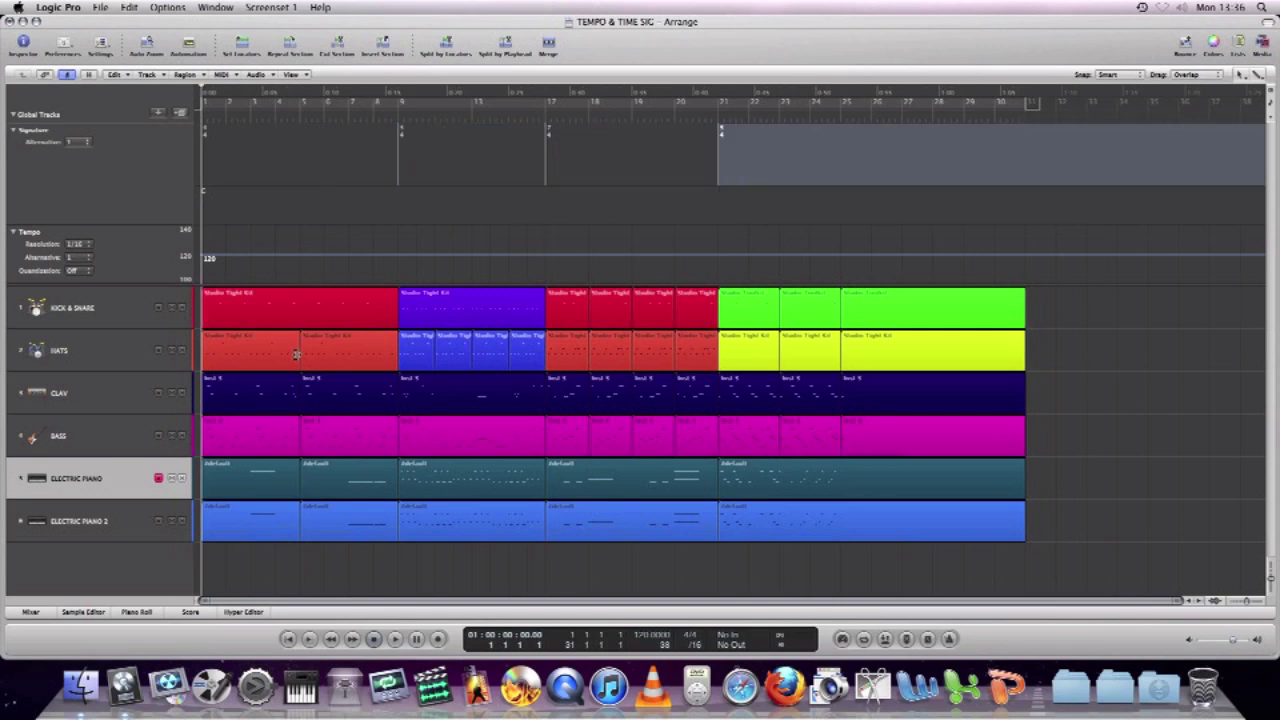
key(Escape)
- Pencil in tempo changes at bars 9, 21 and 25, then return to the Pointer tool
click(408, 267)
click(399, 259)
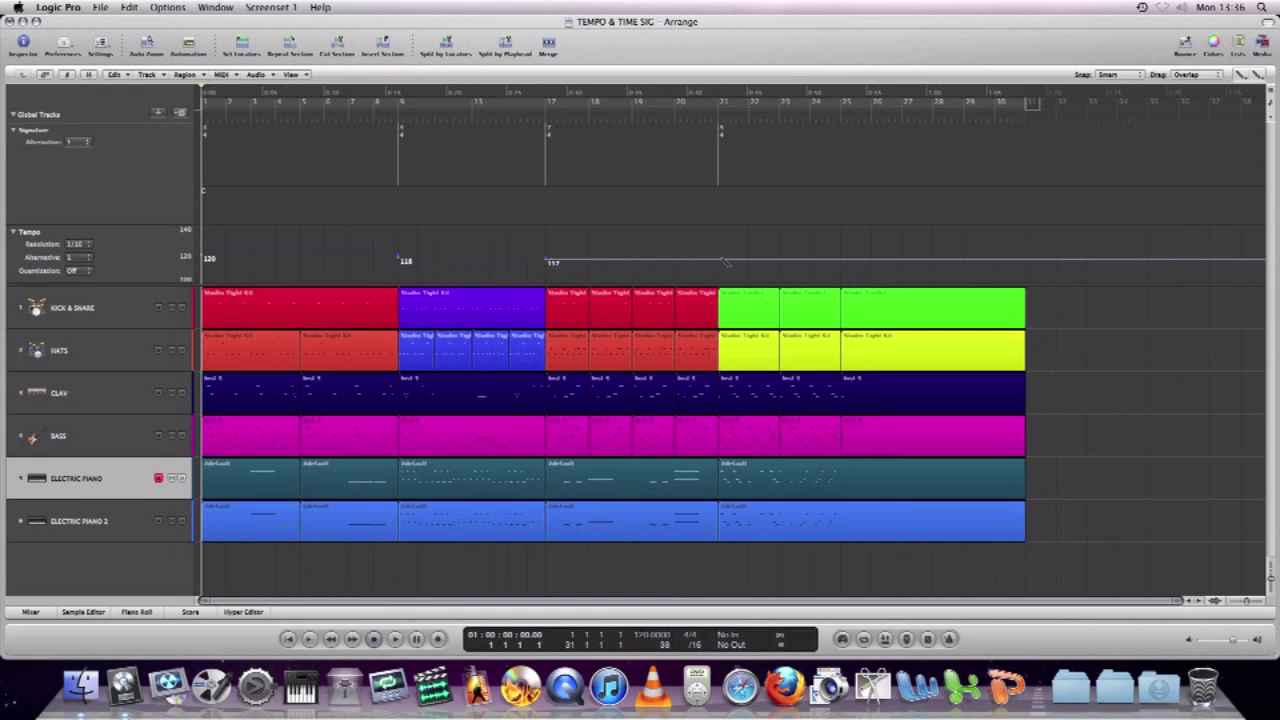
click(719, 262)
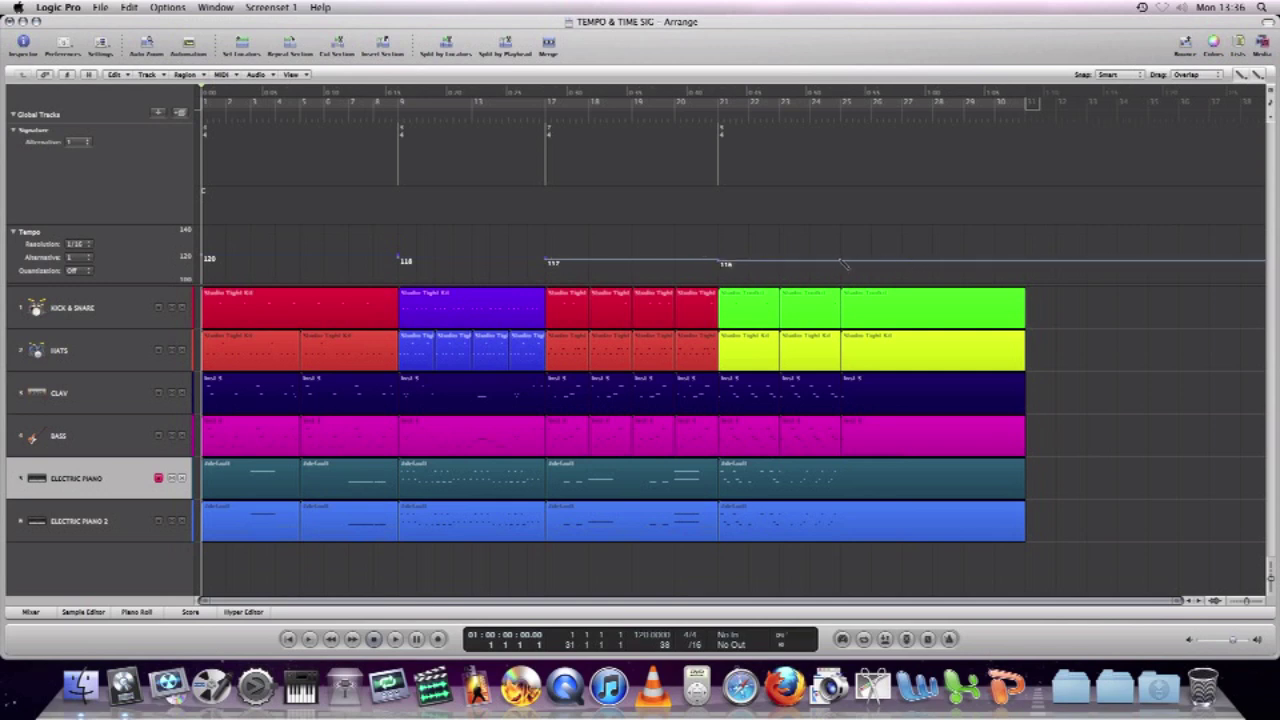
key(Escape)
click(840, 270)
click(840, 265)
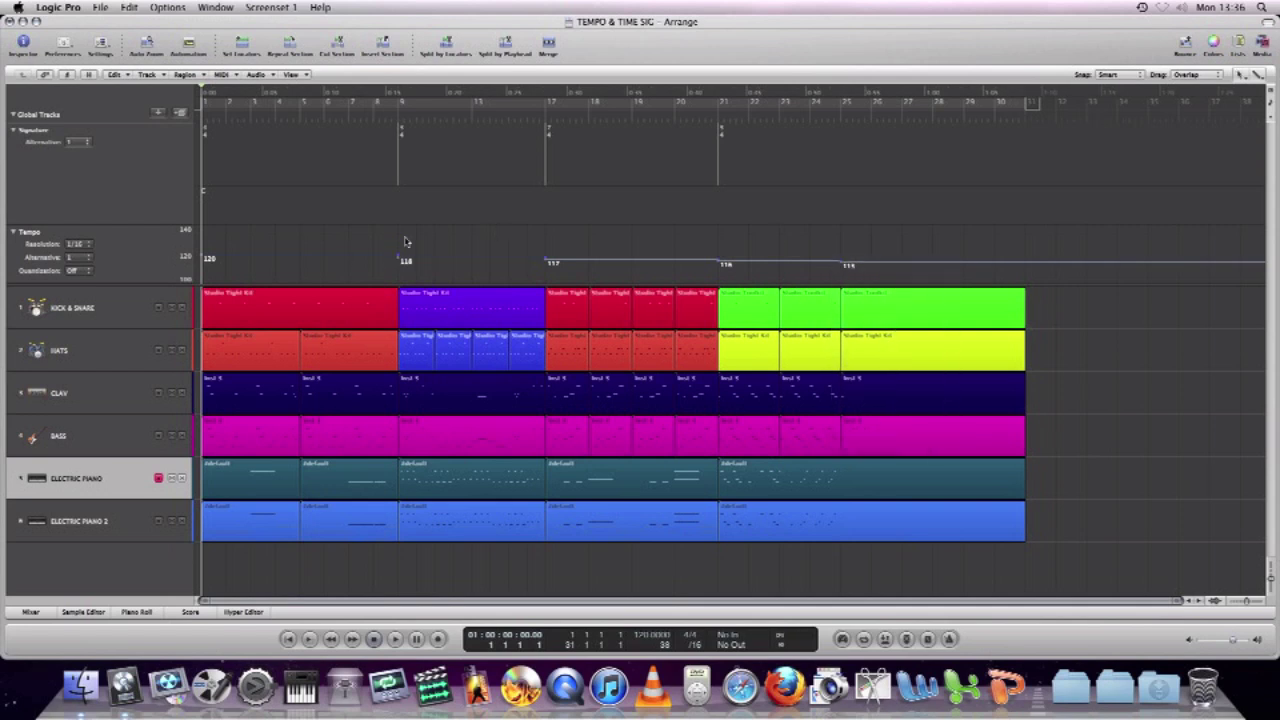
drag(1247, 600, 1251, 601)
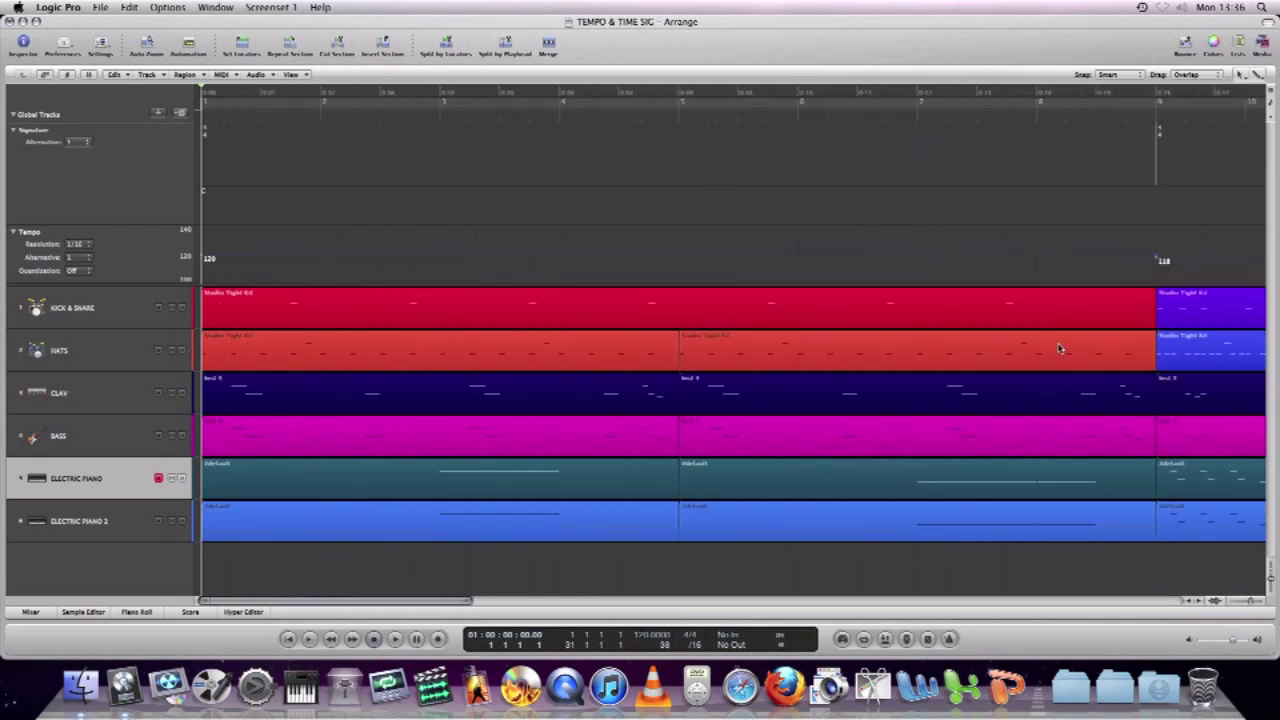
- Drag the bar 9 tempo up to 145 and the bar 17 tempo down to 100
scroll(1018, 240, right, 5)
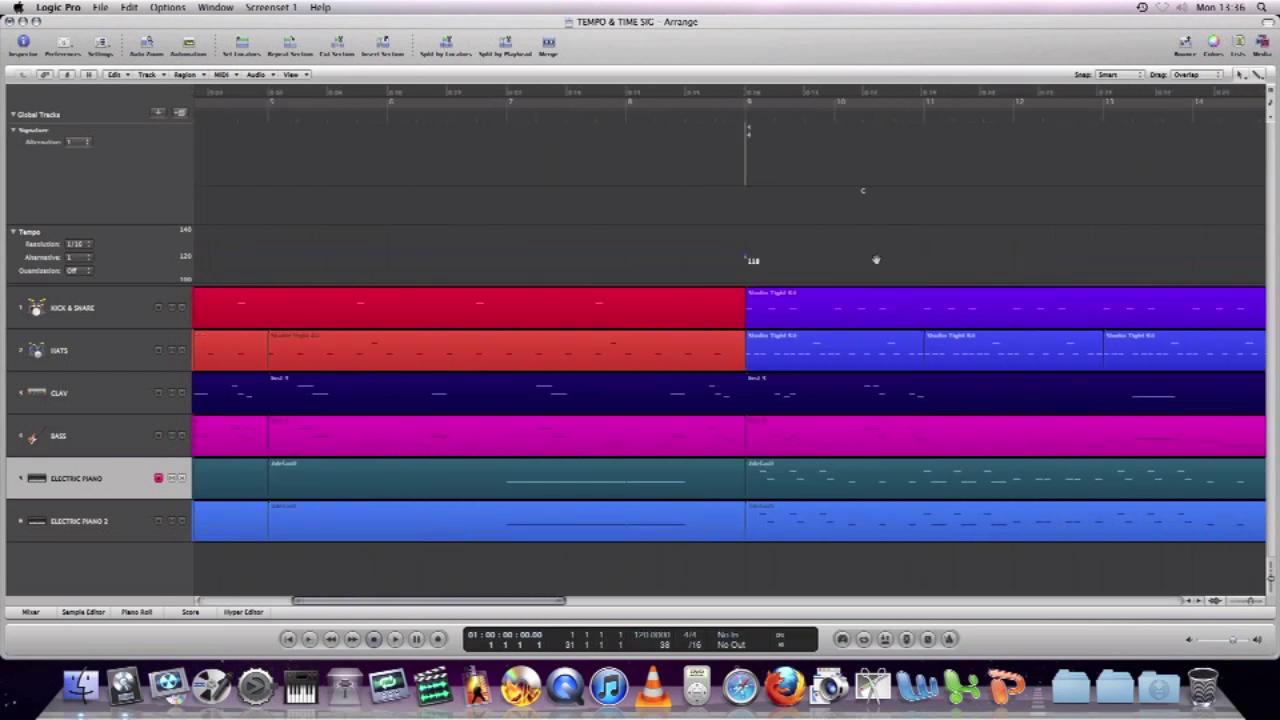
drag(877, 258, 877, 221)
scroll(886, 270, right, 3)
scroll(886, 272, right, 3)
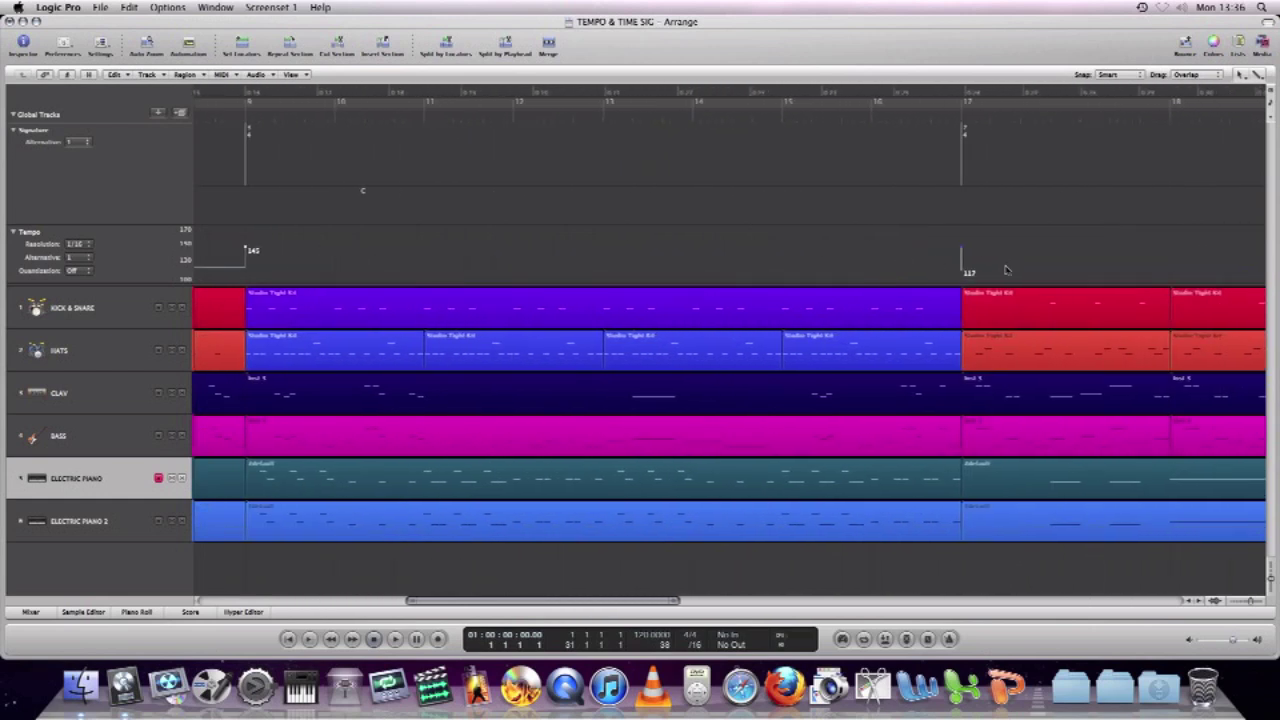
drag(1006, 270, 962, 265)
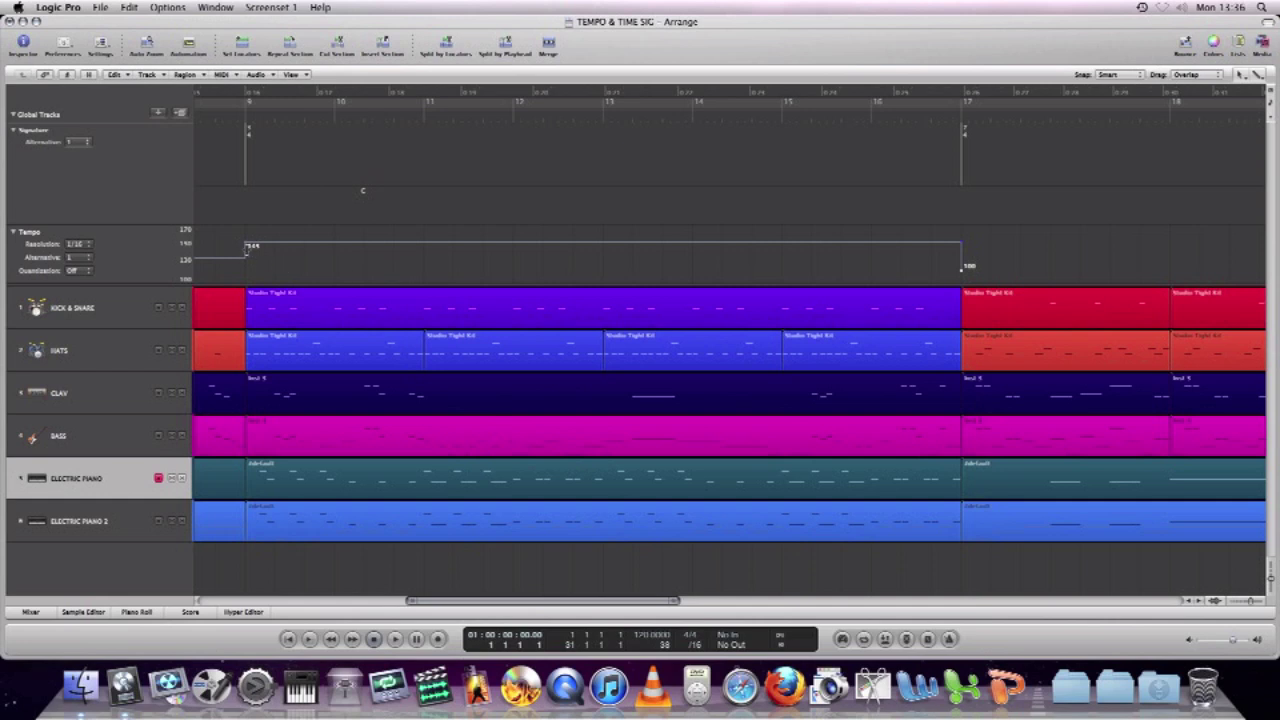
drag(247, 249, 247, 249)
- Raise the tempo at bar 21 to 165 BPM
scroll(388, 265, right, 15)
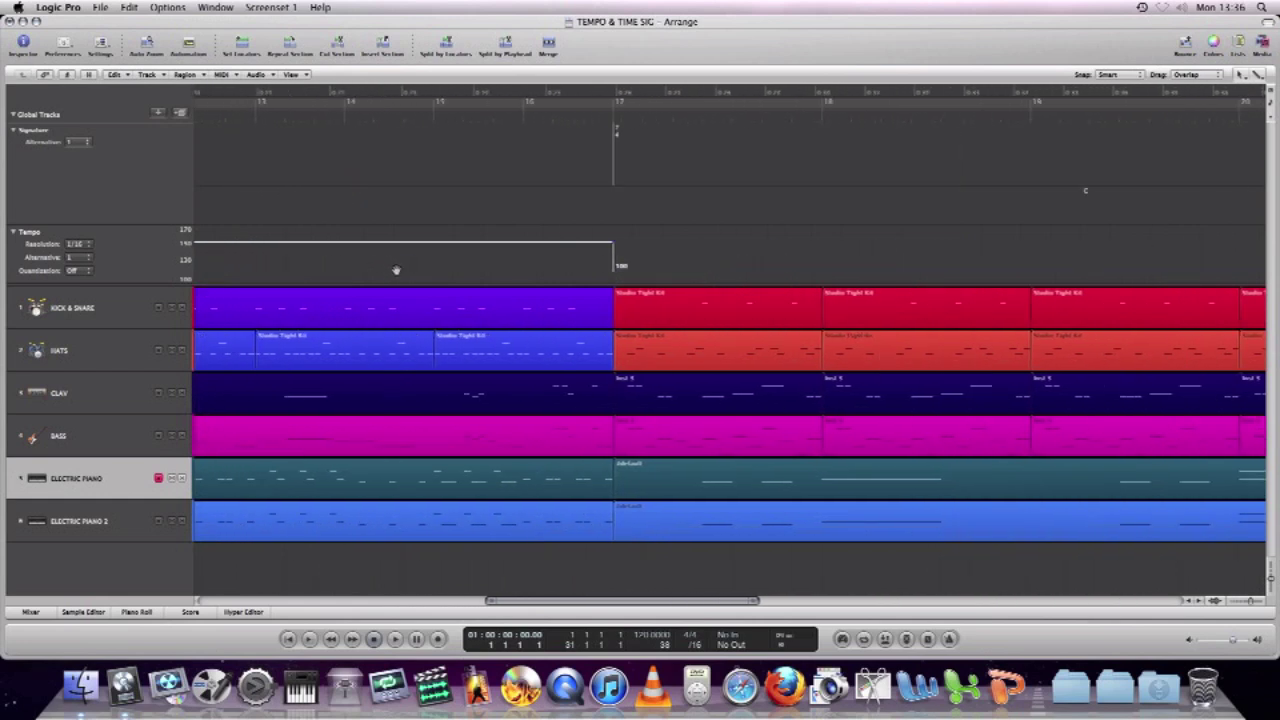
scroll(432, 271, right, 3)
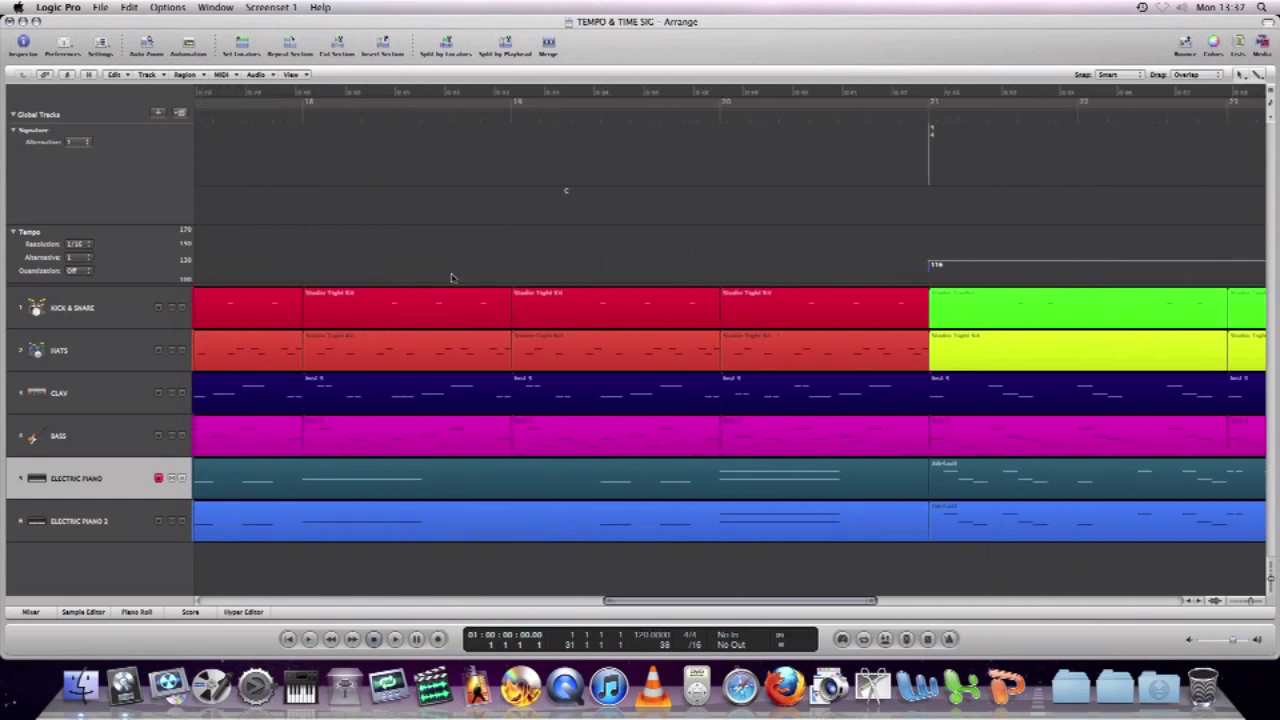
drag(991, 263, 983, 231)
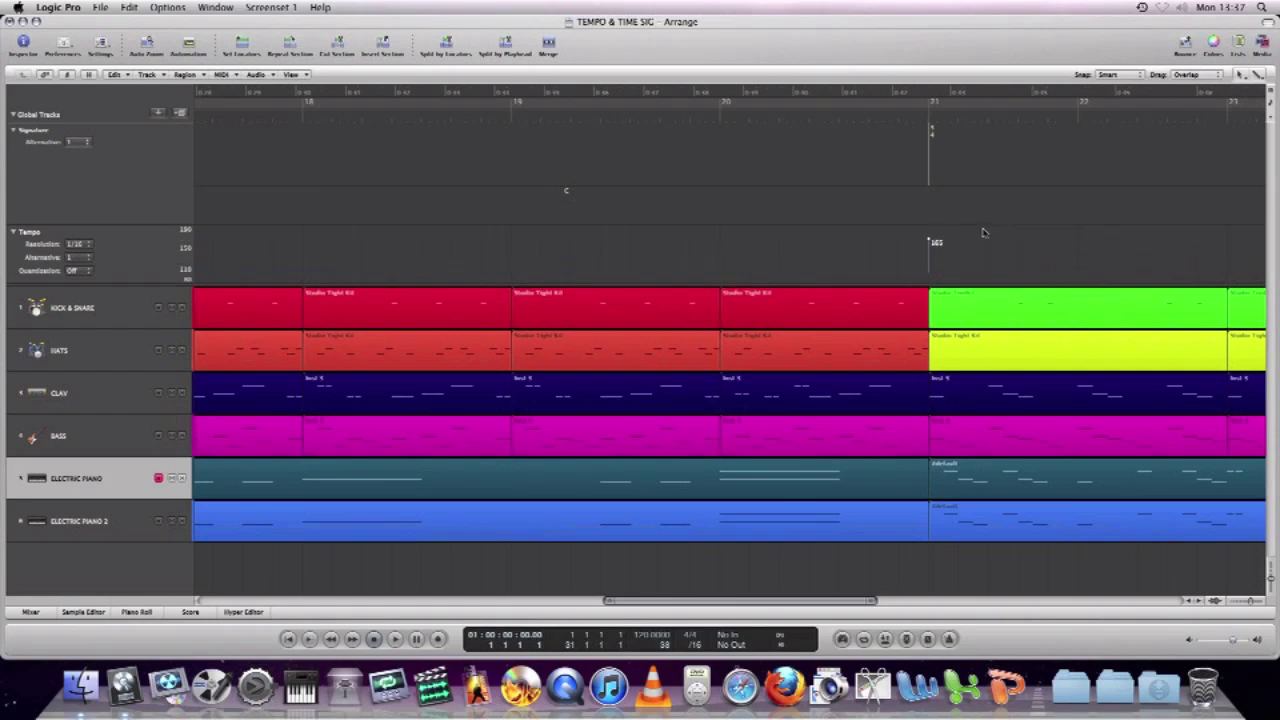
scroll(982, 238, right, 15)
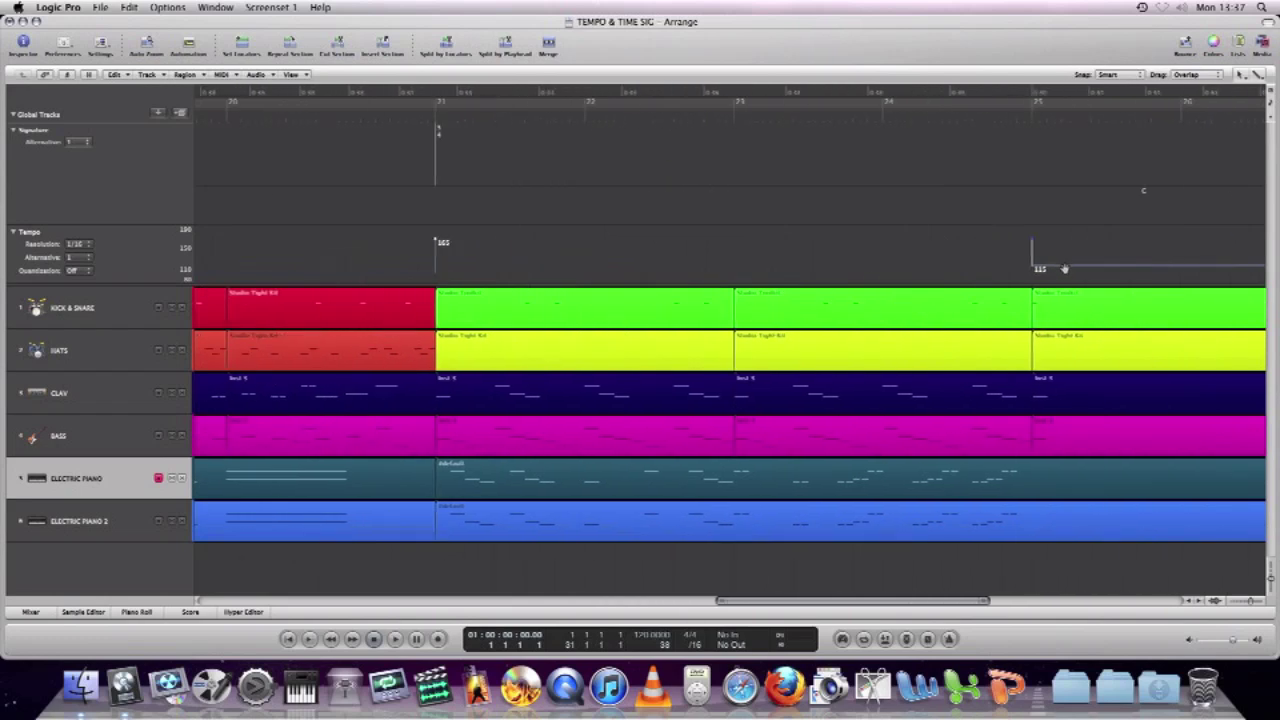
- Drag the bar 25 tempo down from 115 to roughly 65 BPM
drag(1064, 269, 1068, 302)
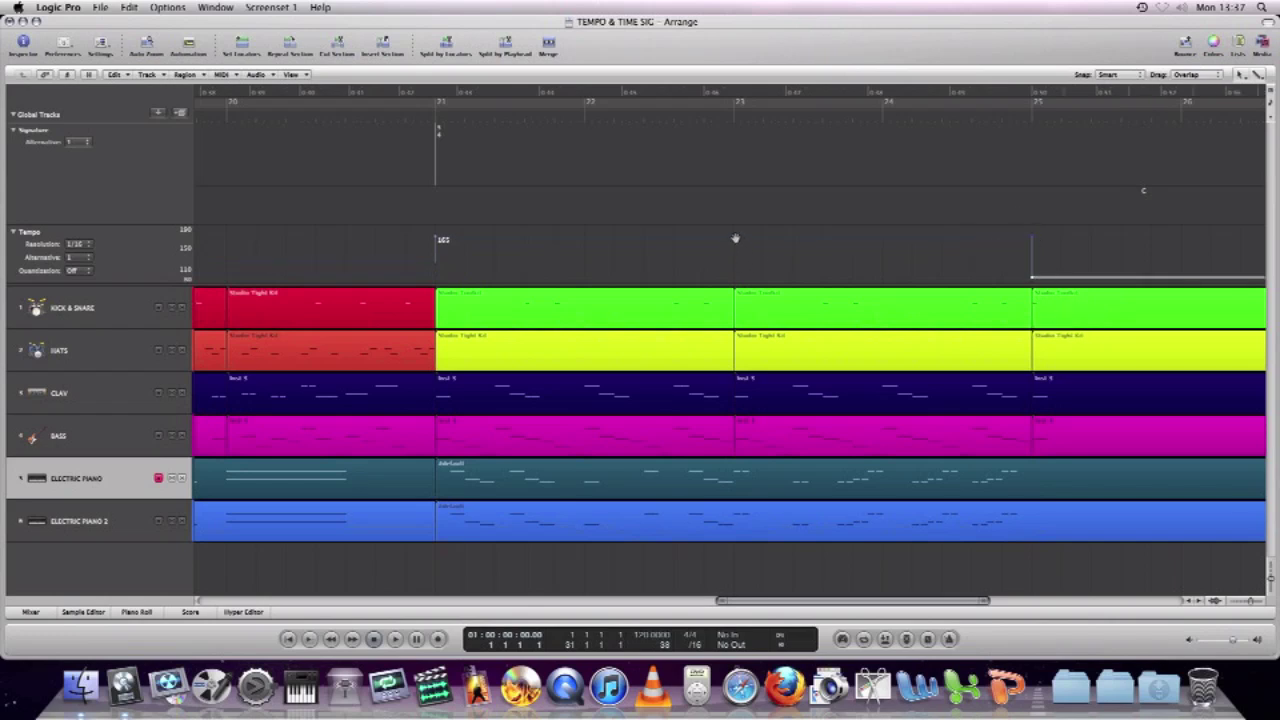
key(Escape)
key(Escape)
key(Escape)
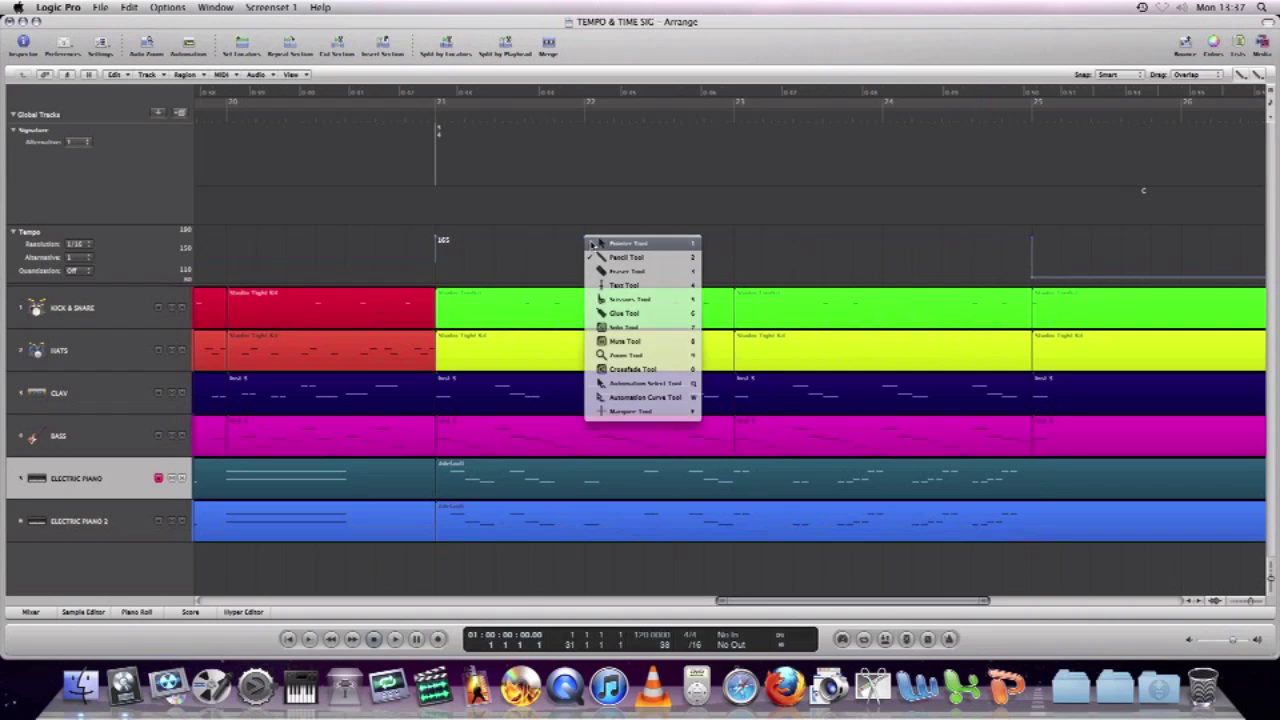
key(Escape)
- Place a 165 BPM point after bar 21 and curve the ramp down into bar 25
drag(596, 246, 610, 239)
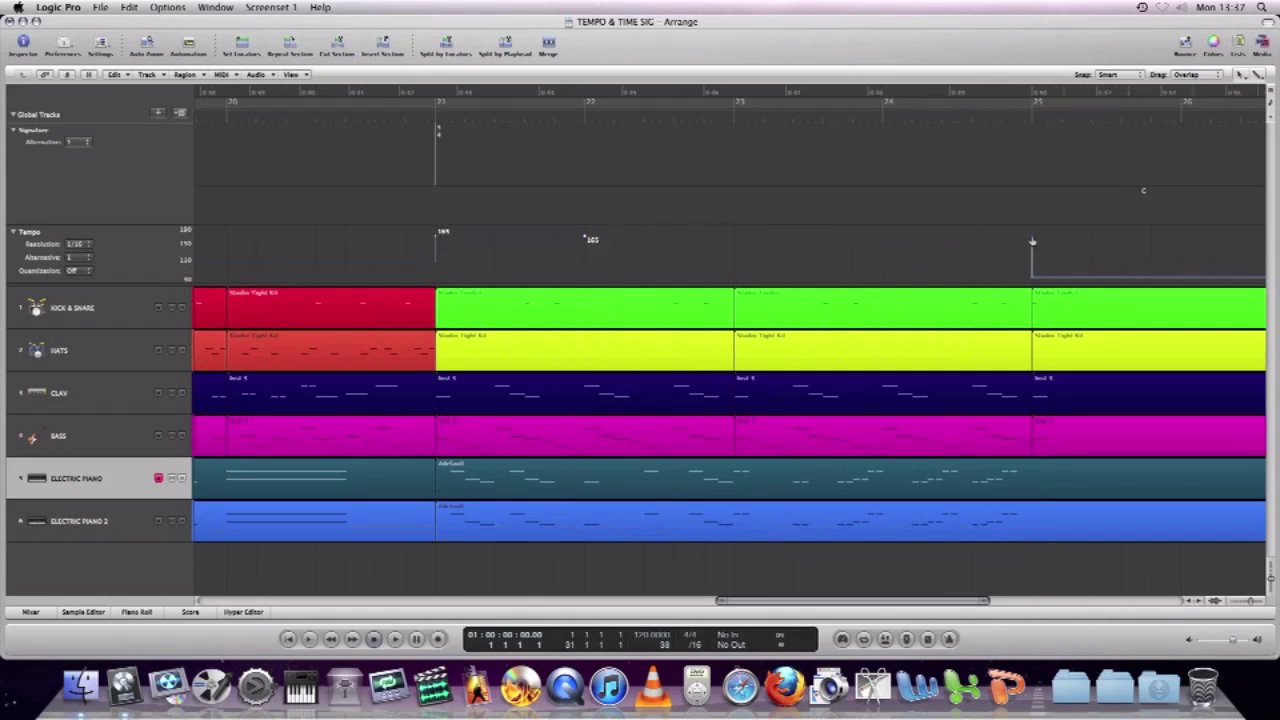
drag(1032, 241, 831, 244)
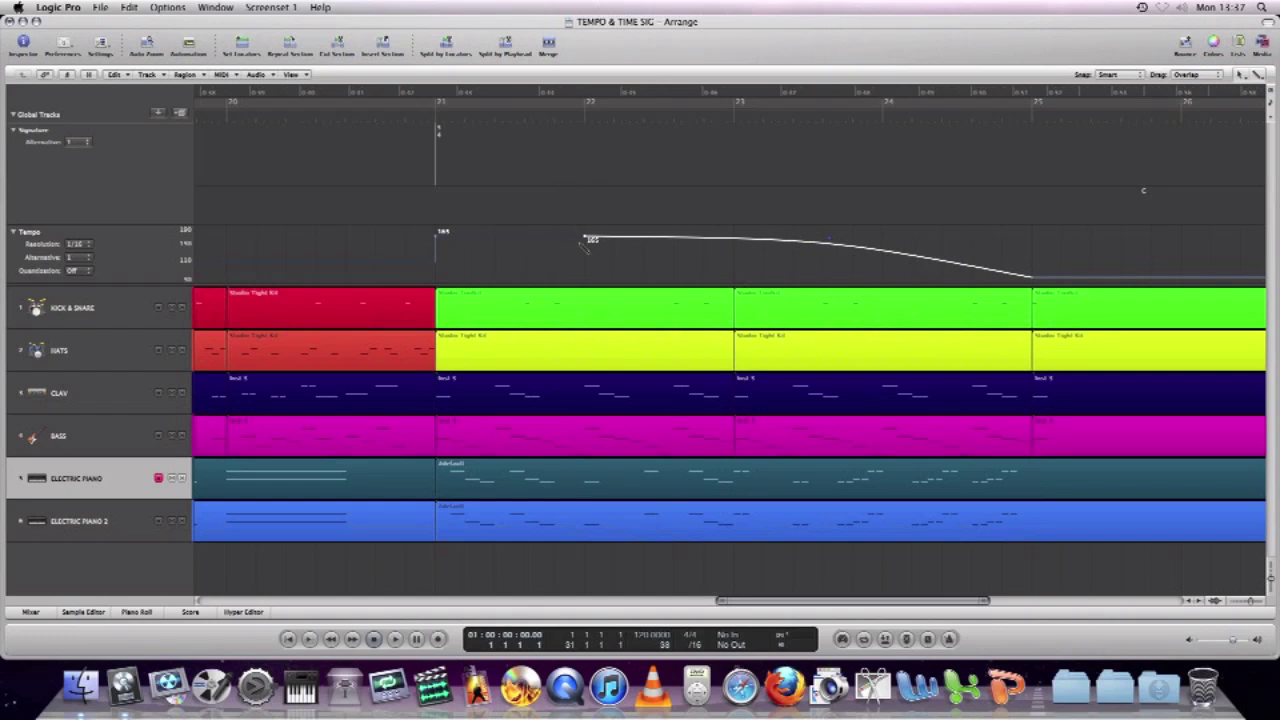
key(super+Left)
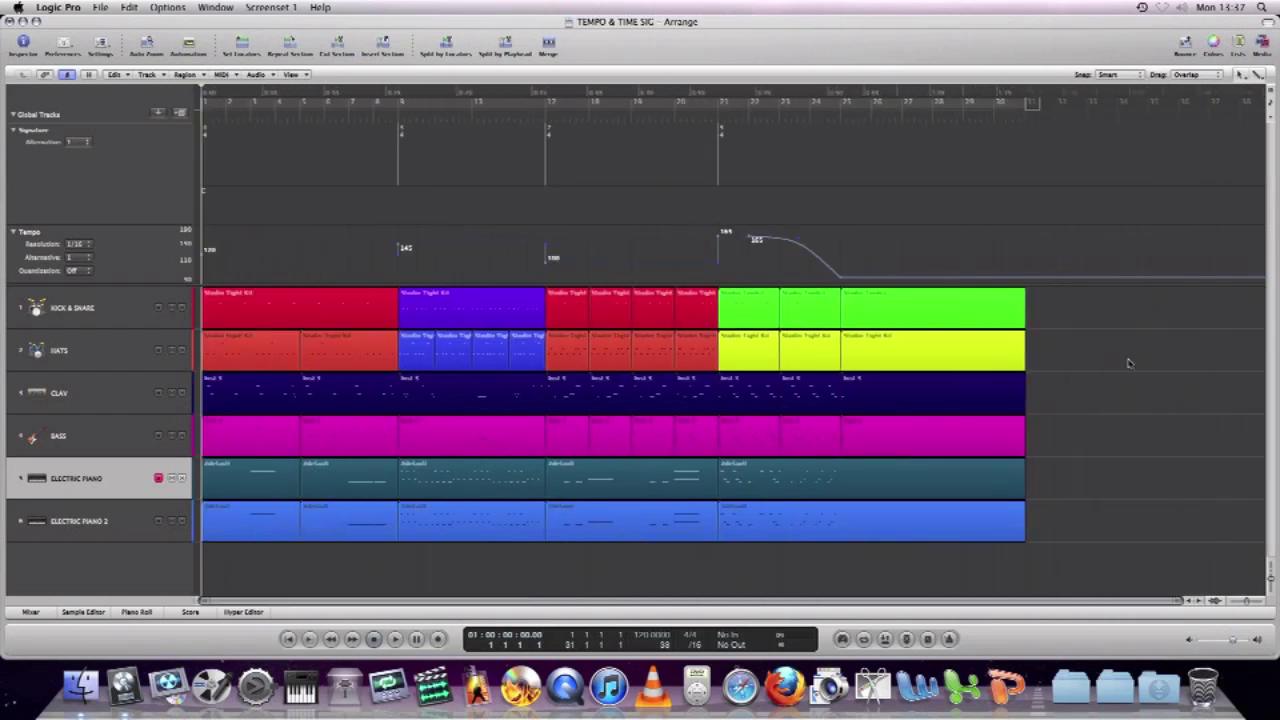
- Play the arrangement from bar 1 through the curved tempo ramp
key(space)
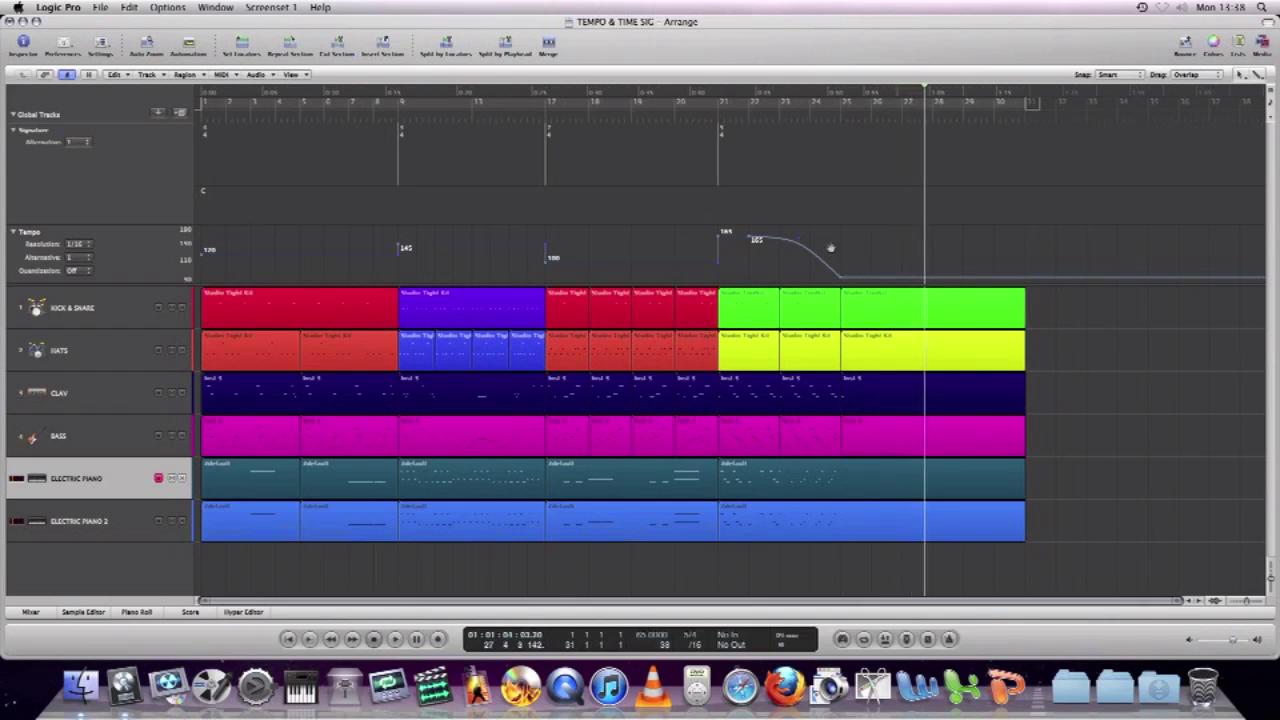
- Reshape the tempo ramp curve after bar 21, then play back from bar 19
scroll(830, 248, up, 3)
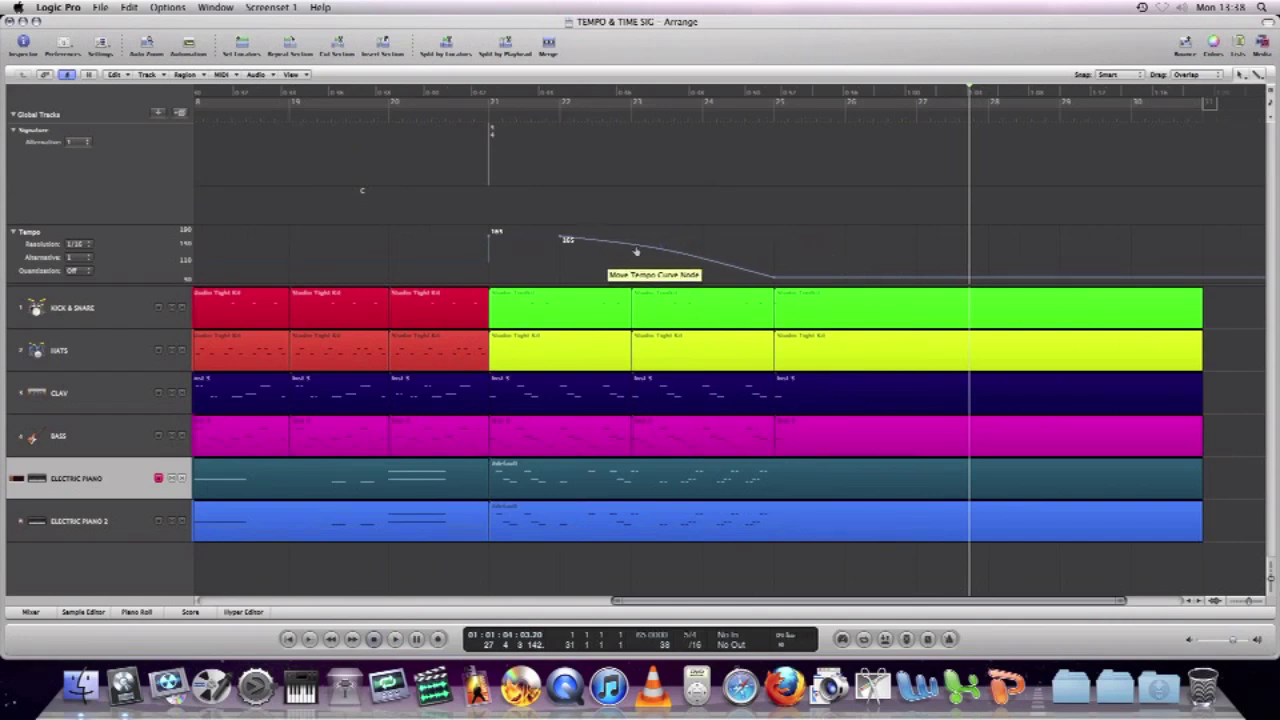
drag(635, 251, 628, 245)
click(386, 121)
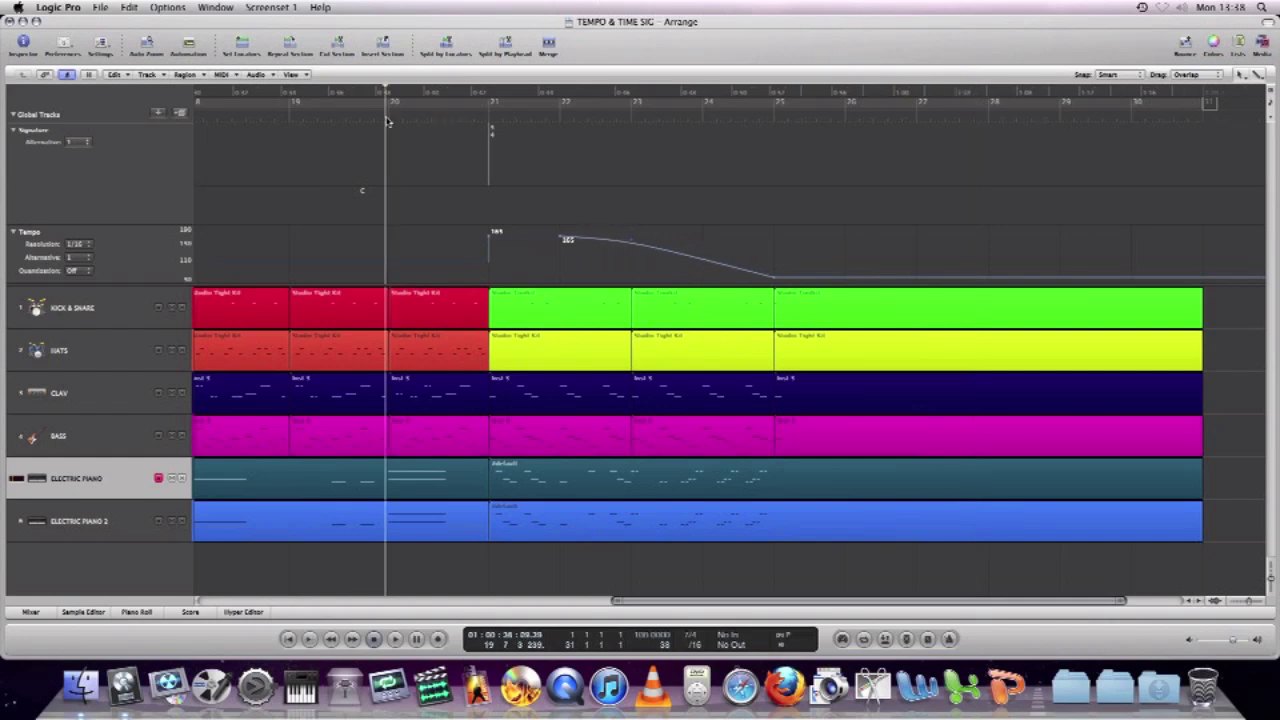
key(space)
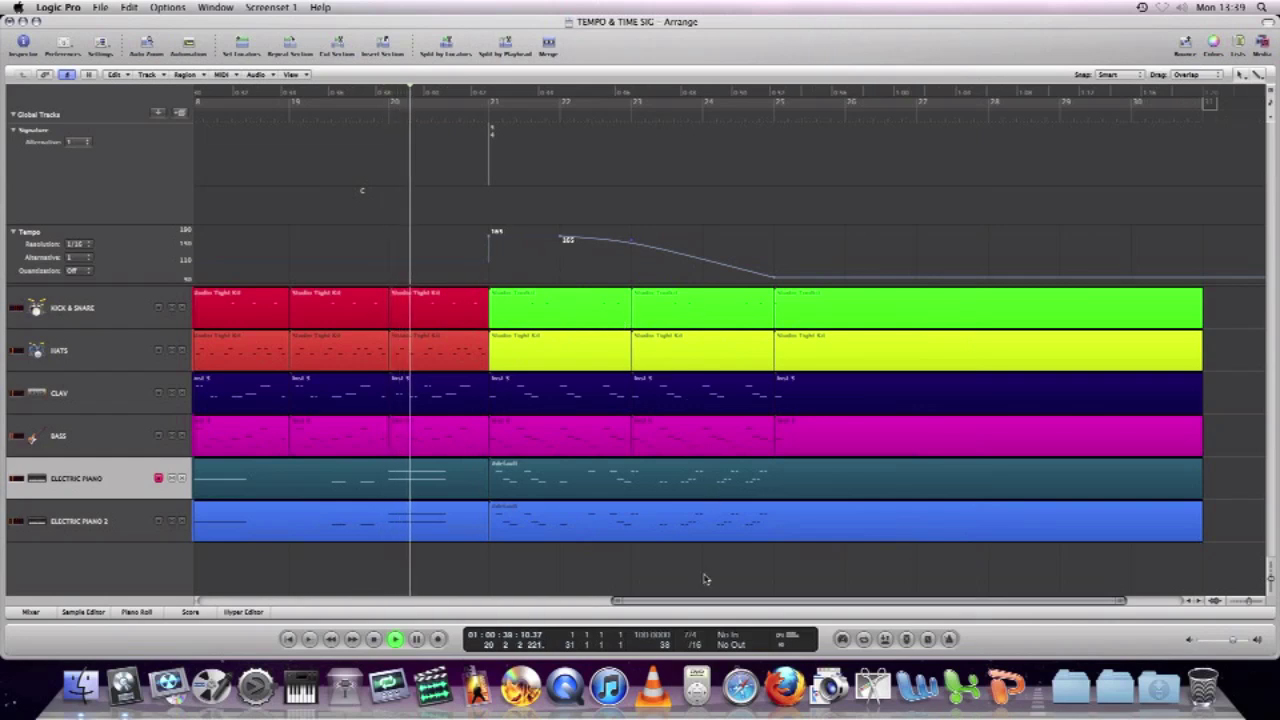
- Dismiss the stray context menu, stop playback, then replay the arrangement from bar 1
right_click(675, 530)
click(684, 549)
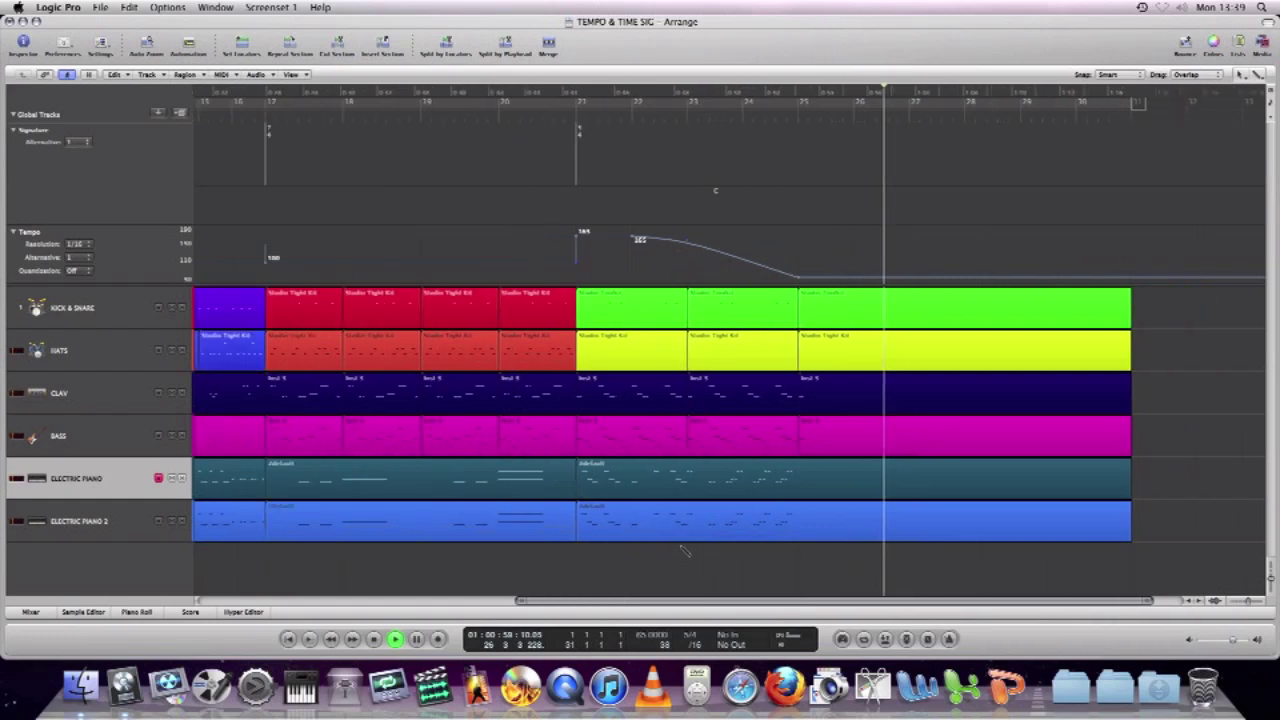
key(space)
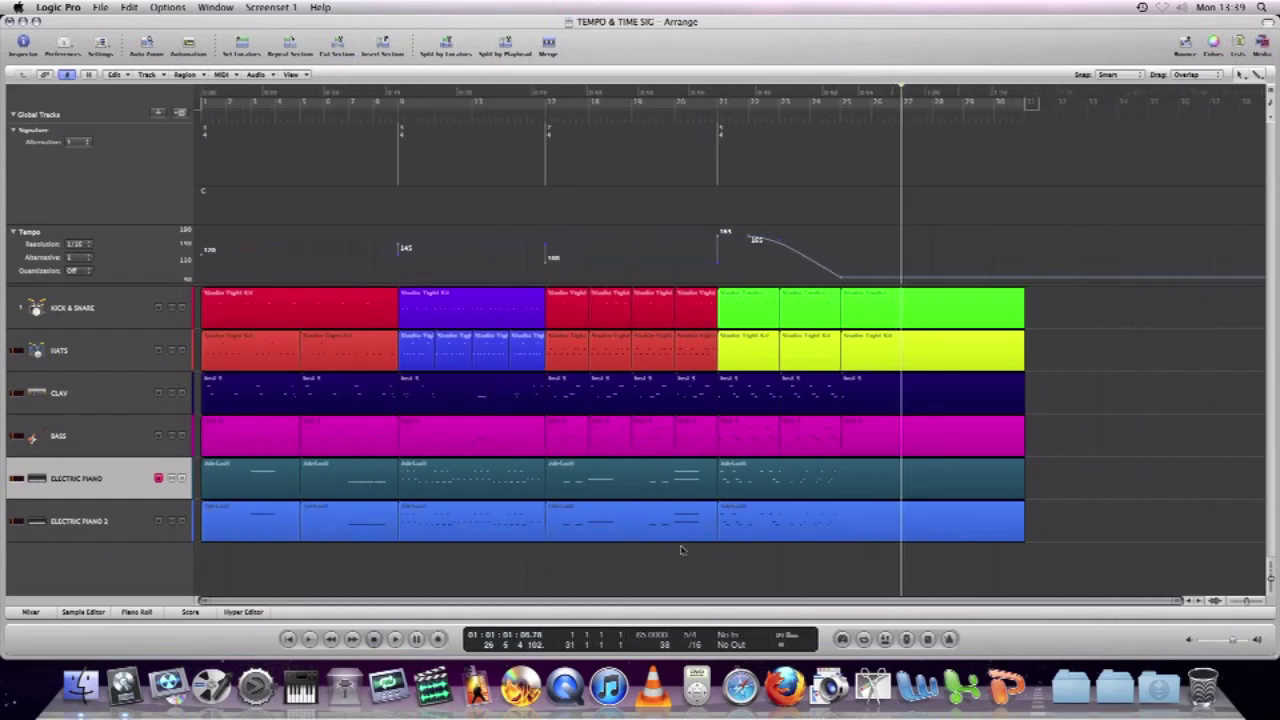
key(Return)
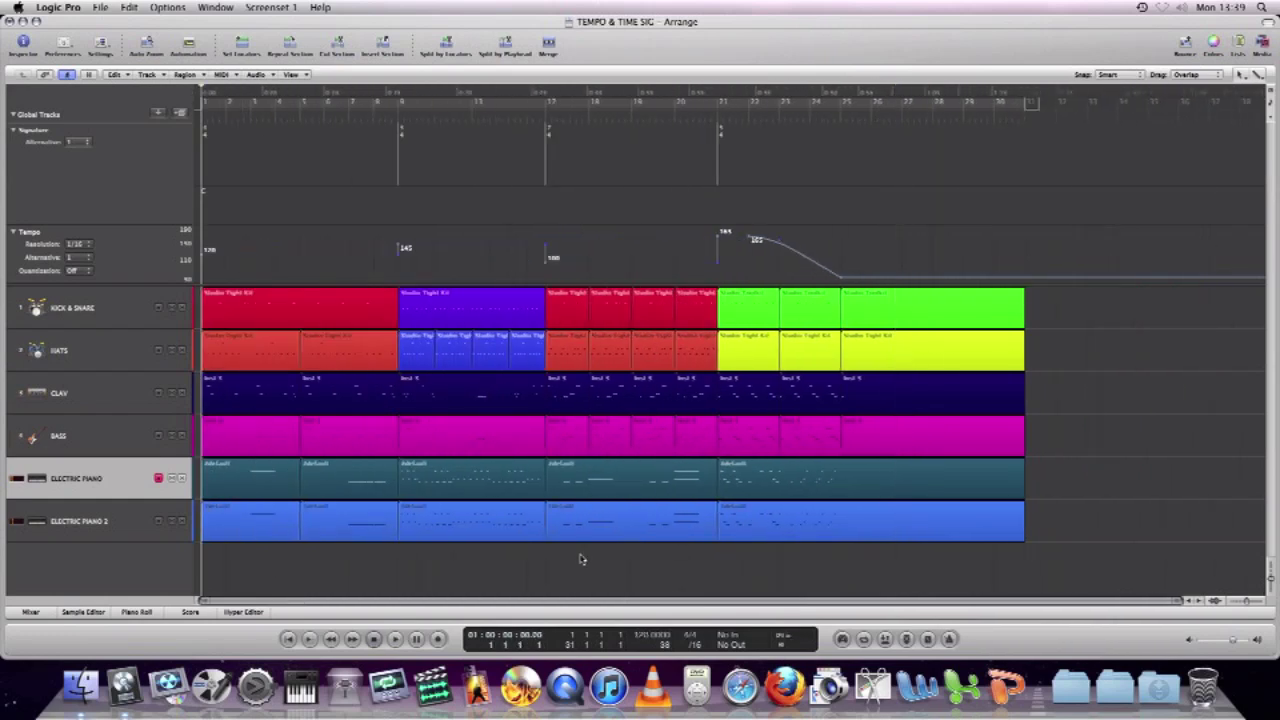
key(space)
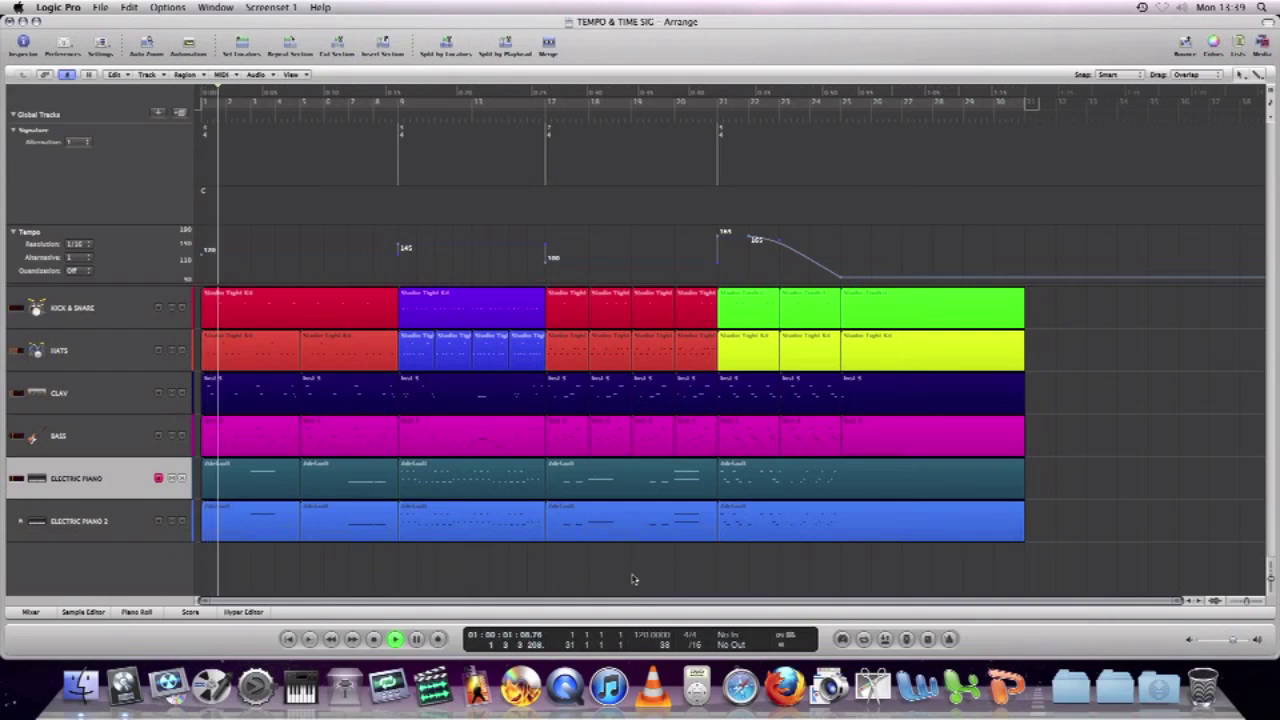